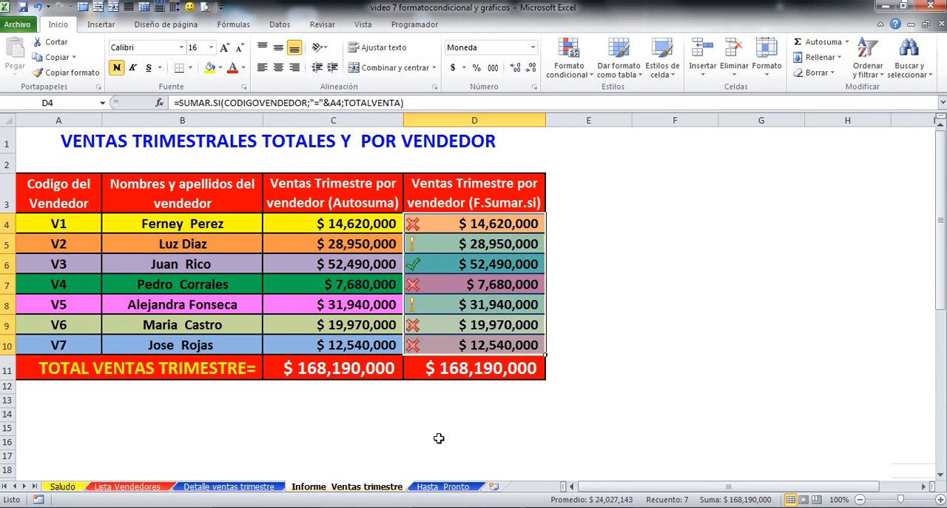
Step: Examine the conditional formatting colours and icons of the vendor sales in D4:D10, comparing the highest and lowest amounts
left_click(457, 264)
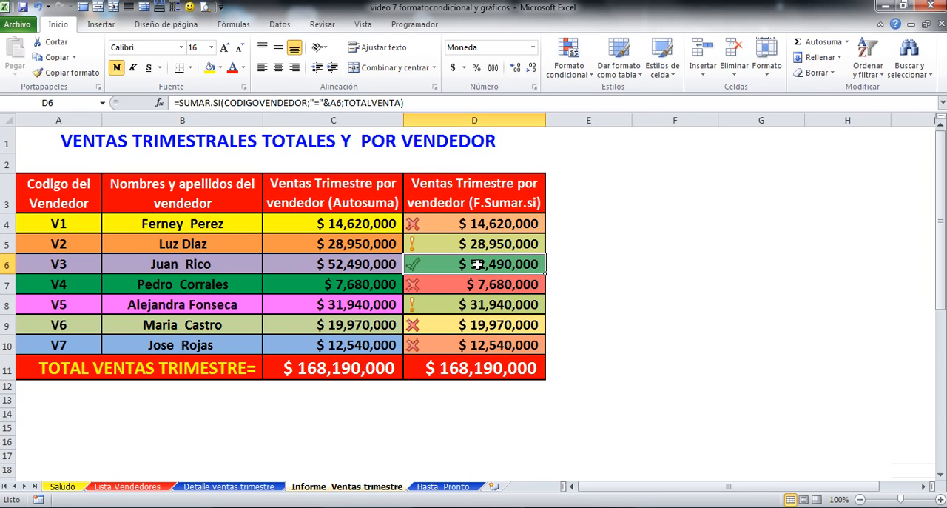
left_click(460, 324)
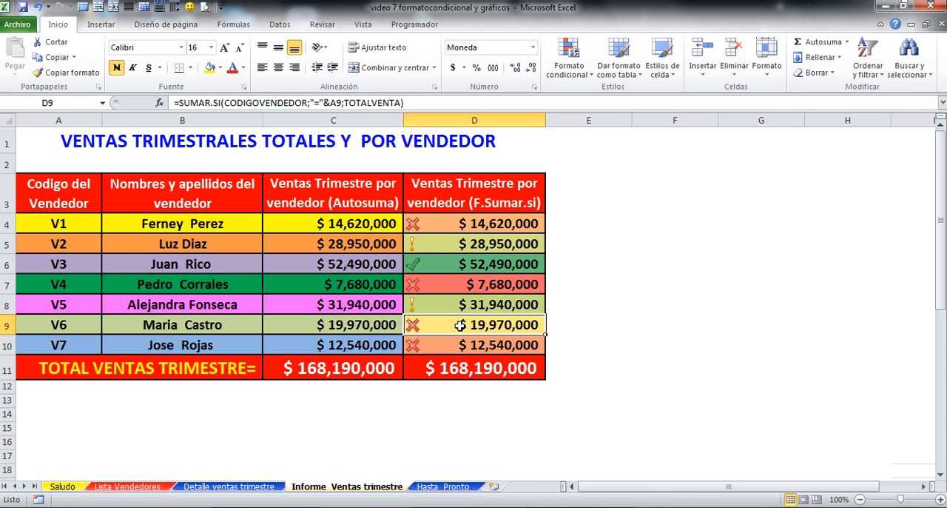
left_click(459, 344)
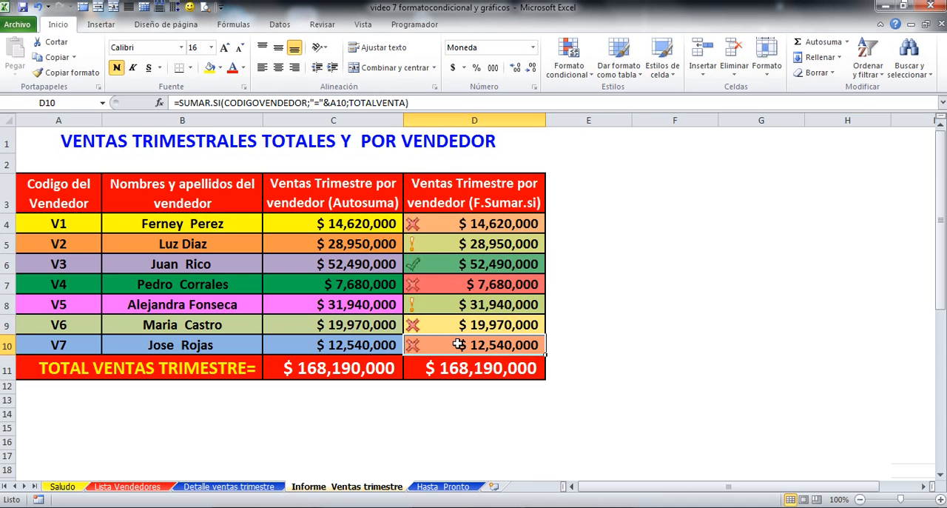
left_click(459, 289)
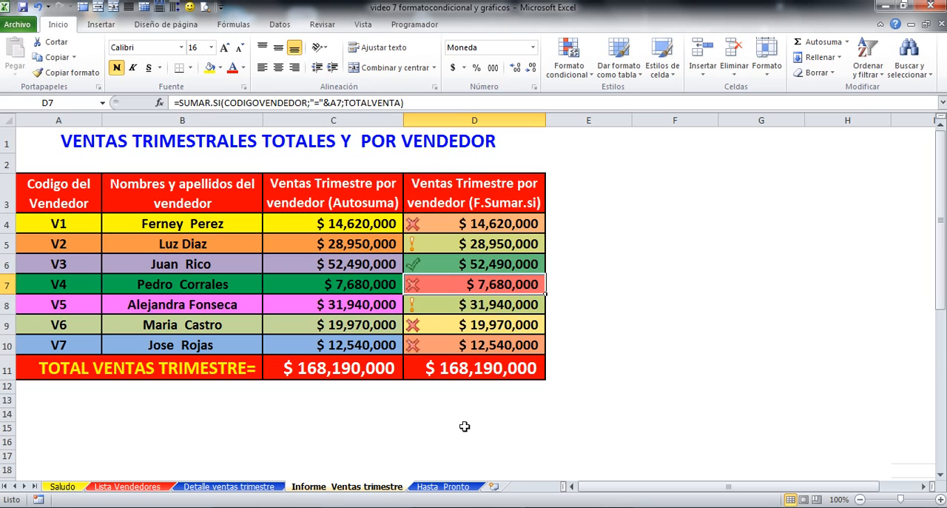
left_click(485, 268)
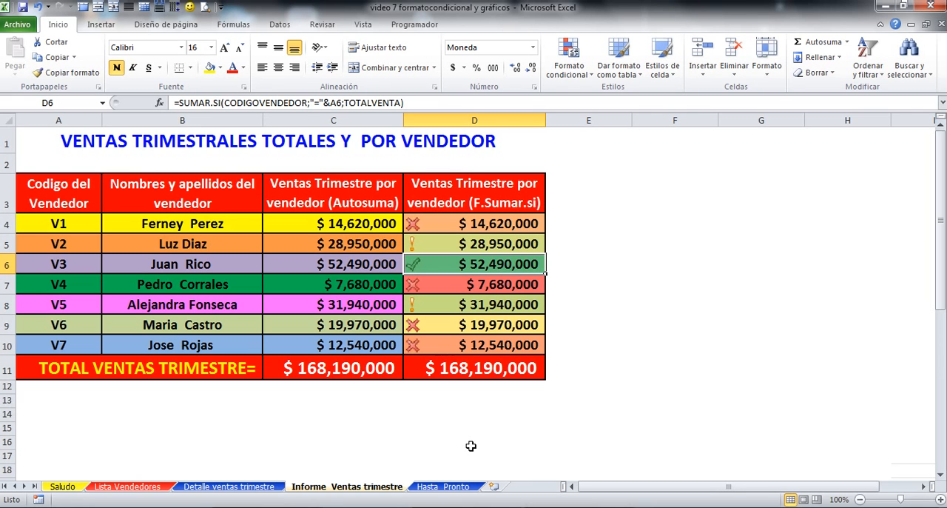
left_click(471, 290)
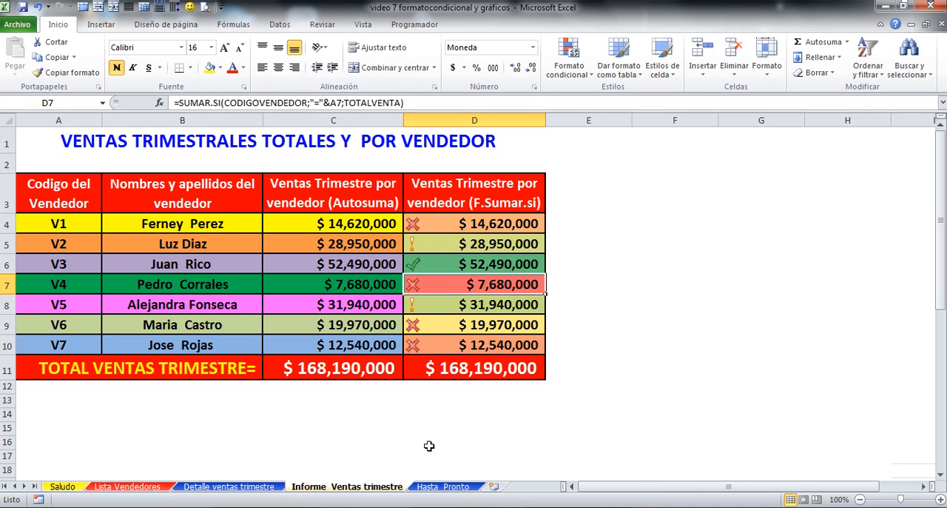
left_click(490, 266)
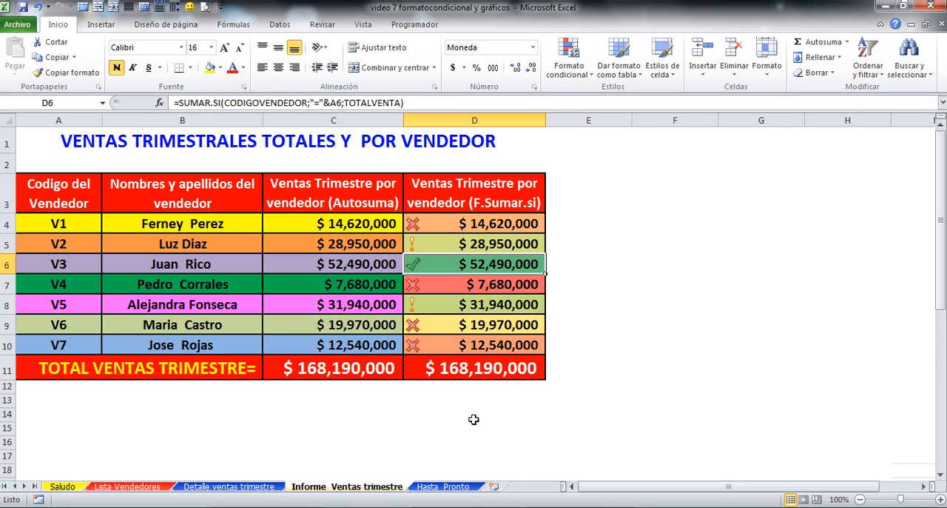
left_click(475, 285)
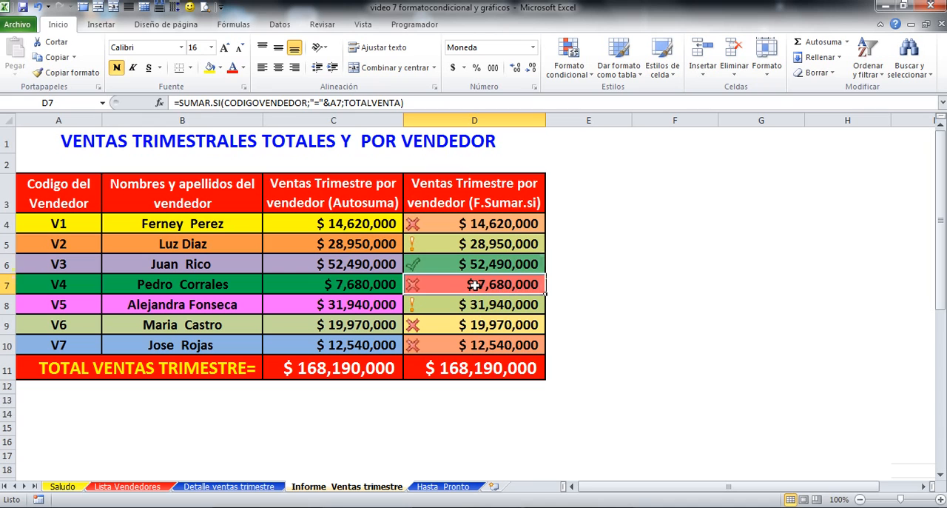
left_click(452, 416)
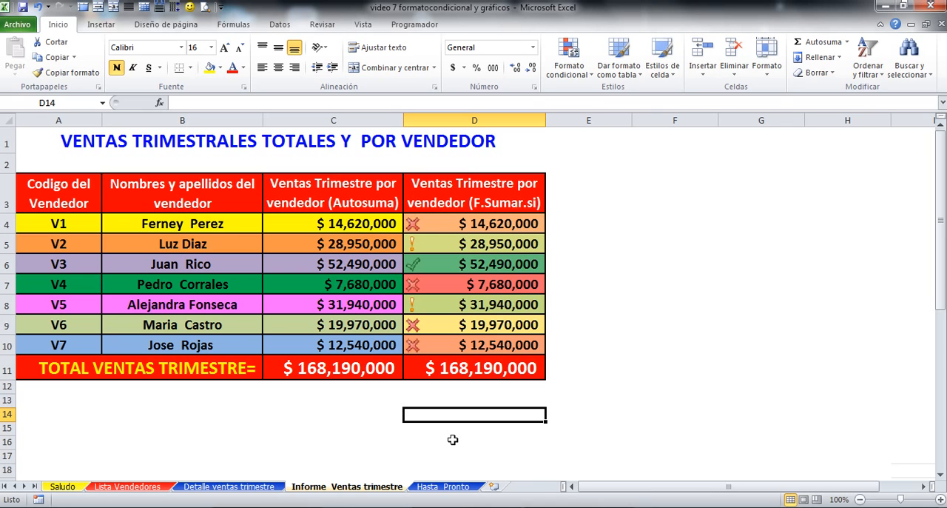
Step: Clear all formats from the F.Sumar.si sales cells D4:D10, keeping their formulas
left_click_drag(464, 224, 474, 337)
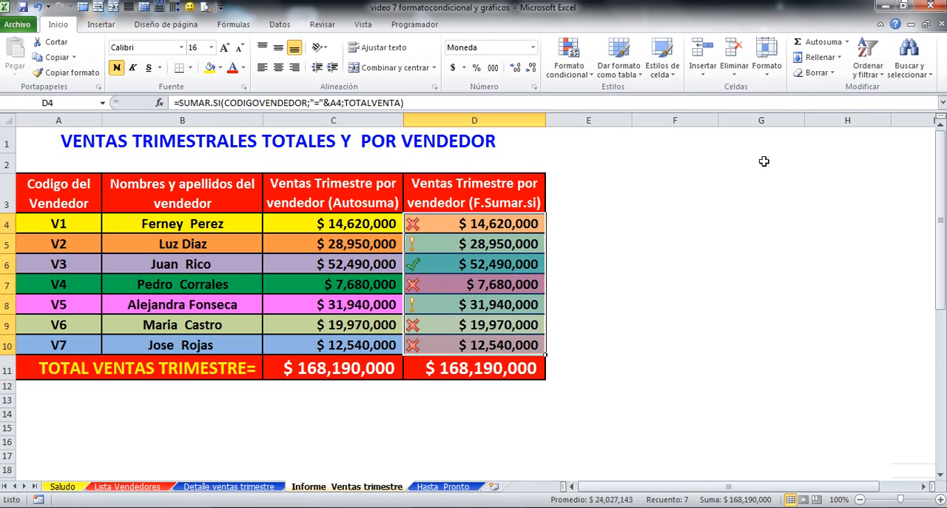
left_click(814, 73)
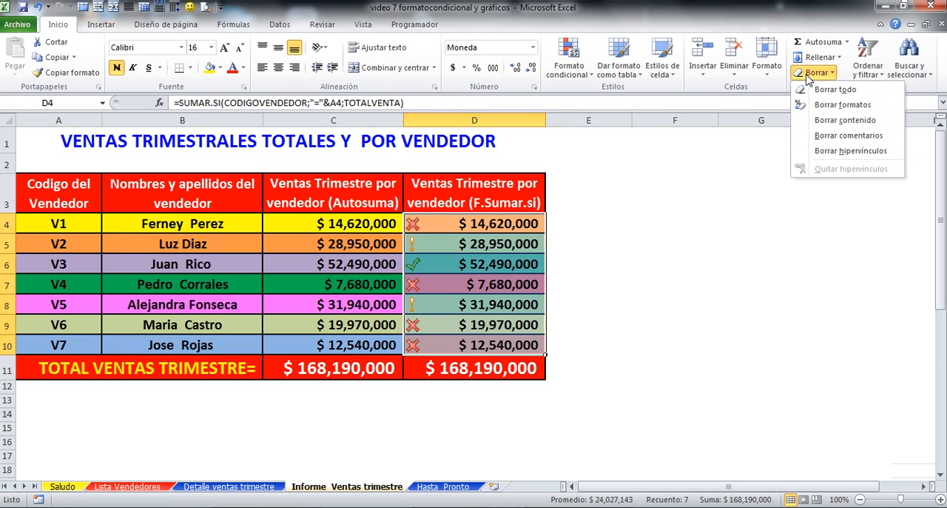
left_click(832, 107)
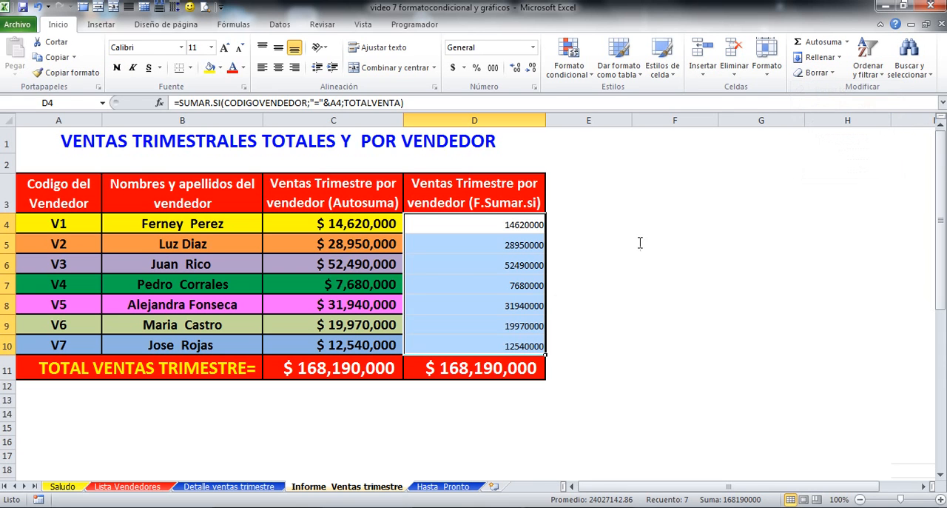
Step: Copy the formatting of the Autosuma sales cells C4:C10 onto D4:D10
left_click_drag(333, 225, 338, 337)
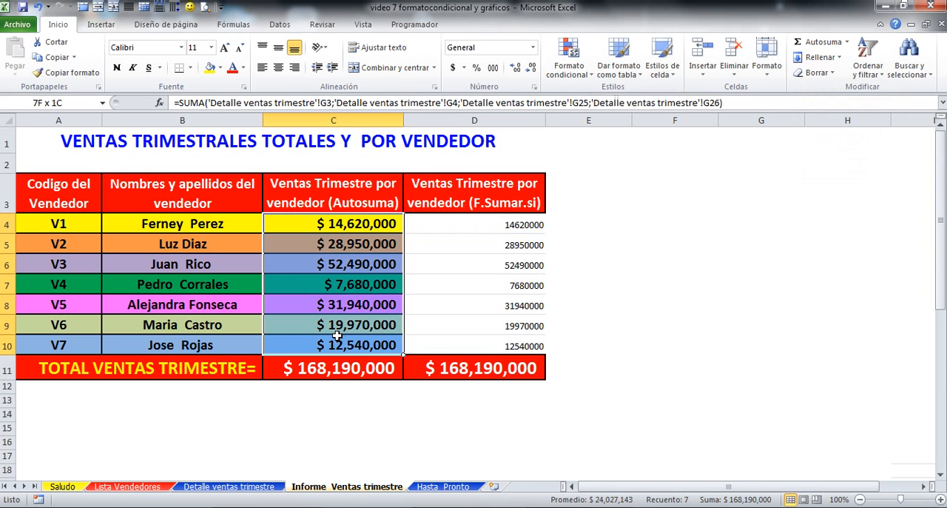
left_click(66, 73)
left_click_drag(441, 218, 447, 341)
left_click(654, 342)
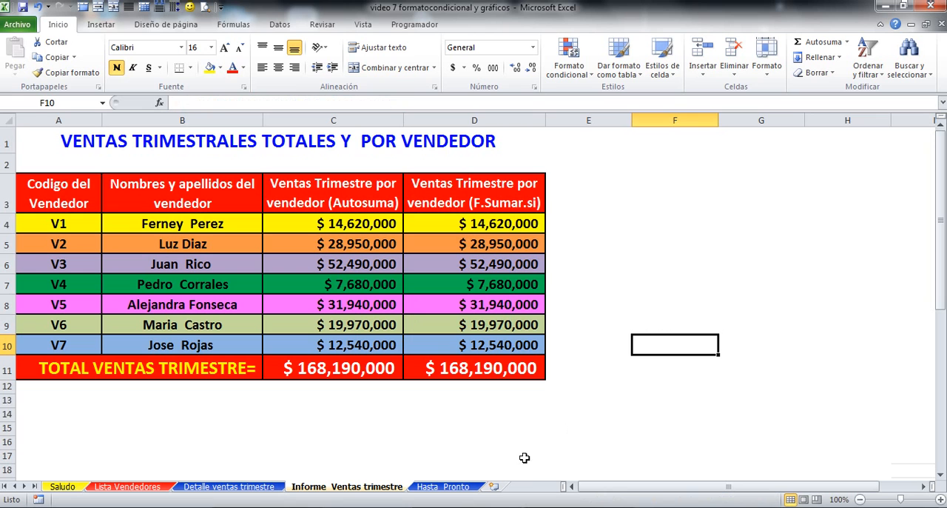
Step: Apply the green, yellow and red colour scale (Escala de colores verde, amarillo y rojo) to D4:D10 as conditional formatting
left_click_drag(477, 229, 478, 345)
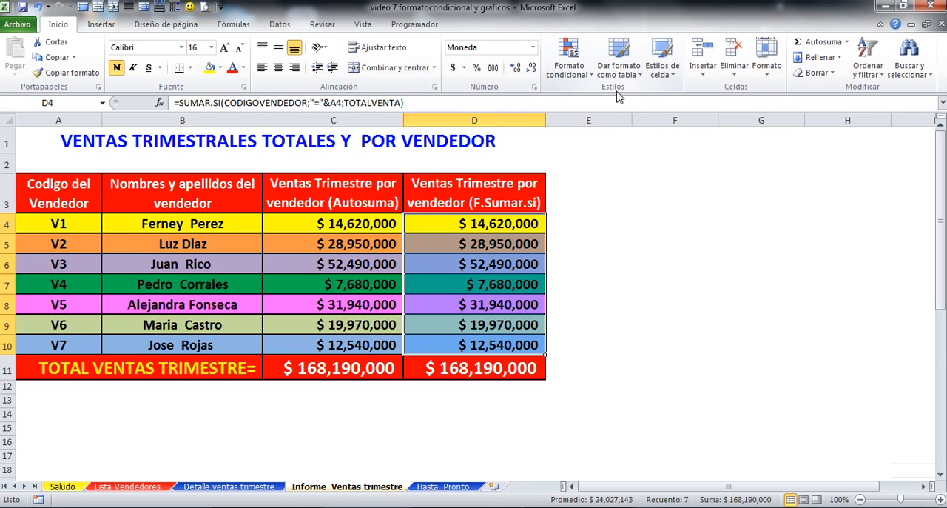
left_click(570, 54)
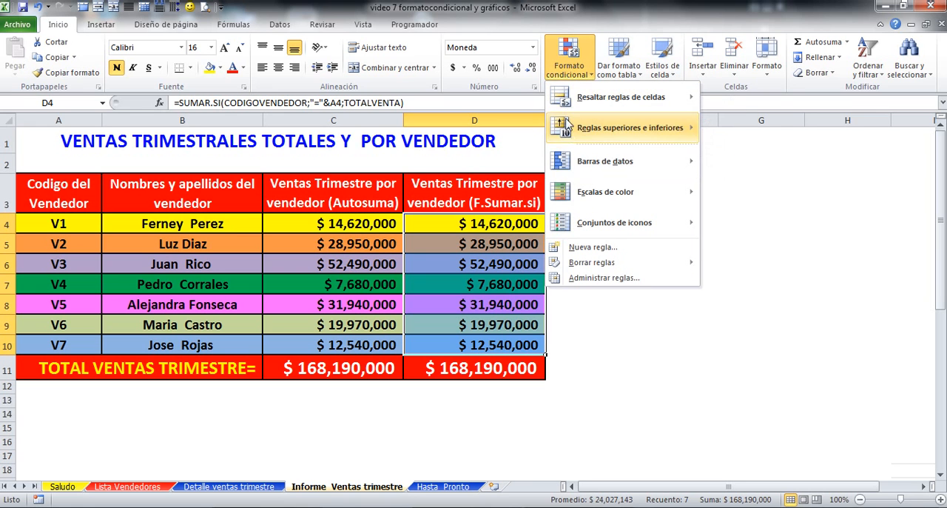
mouse_move(568, 192)
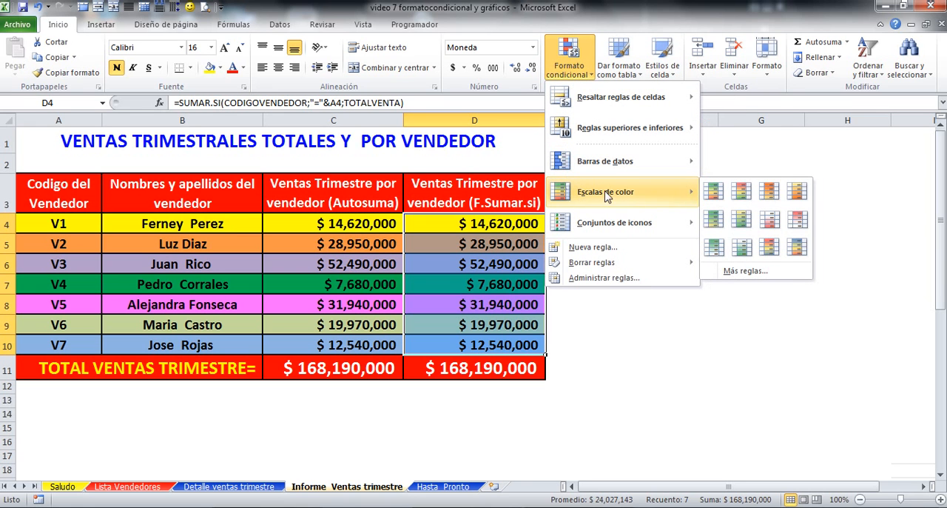
left_click(715, 193)
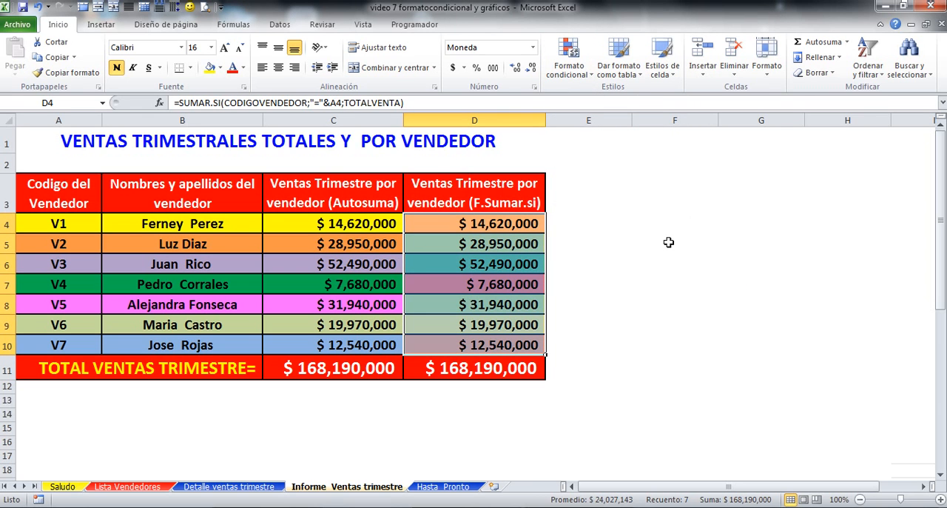
Step: Add the "3 símbolos (sin círculo)" icon set to D4:D10 as conditional formatting and deselect the range
left_click(570, 50)
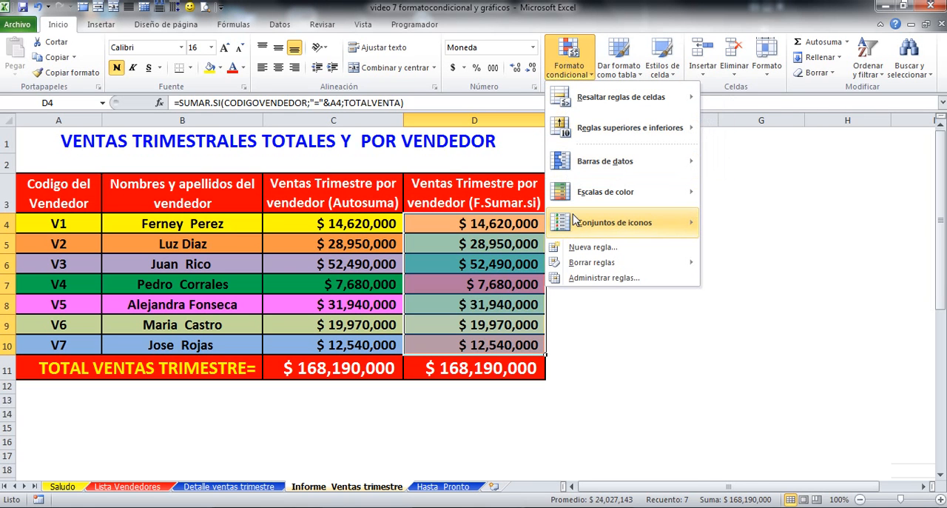
mouse_move(575, 222)
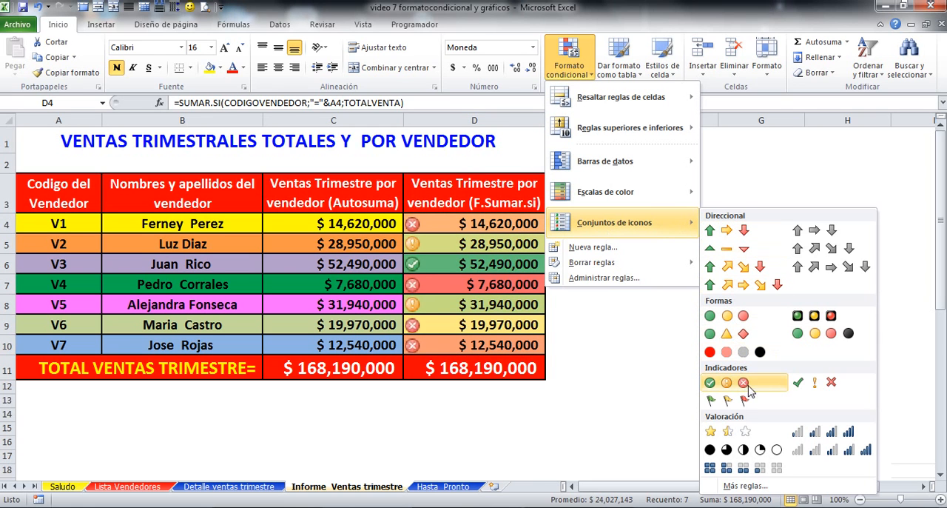
left_click(799, 383)
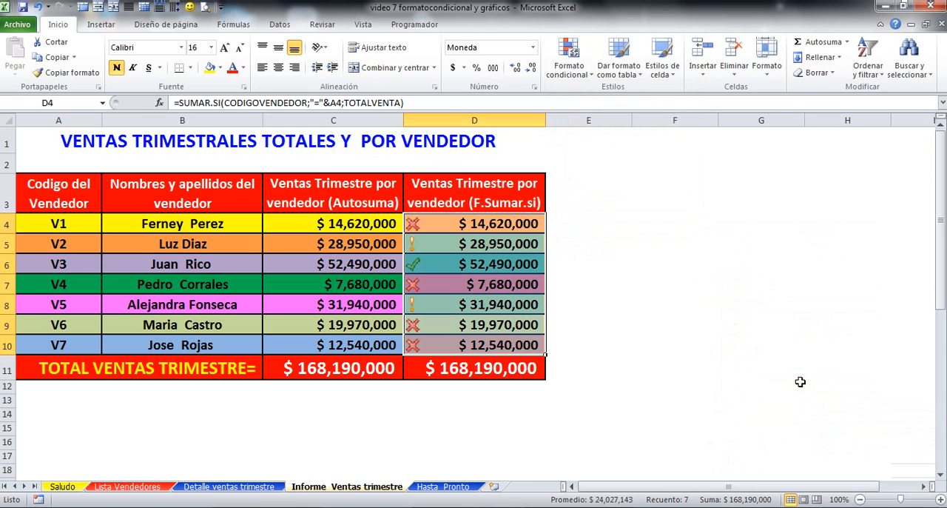
left_click(679, 391)
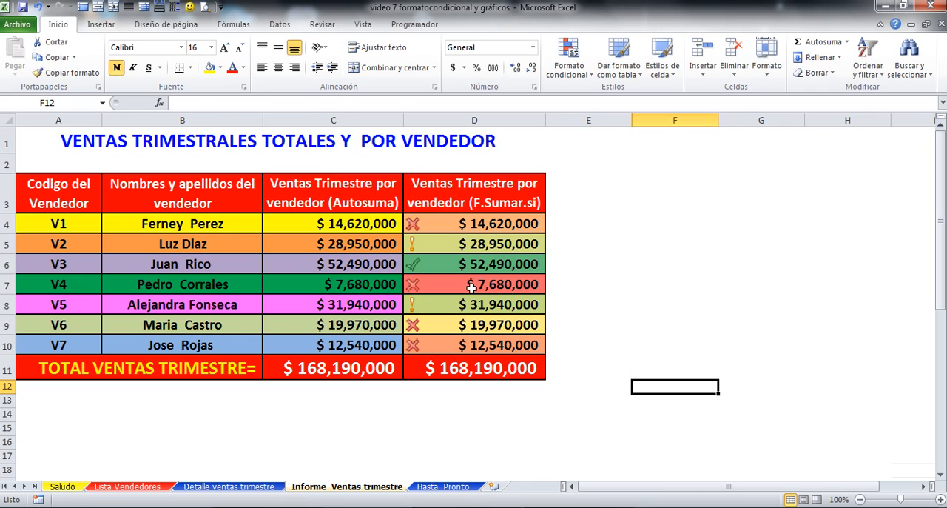
Step: Review which colour and icon each vendor's sales amount in D4:D10 receives from the applied rules
left_click(471, 285)
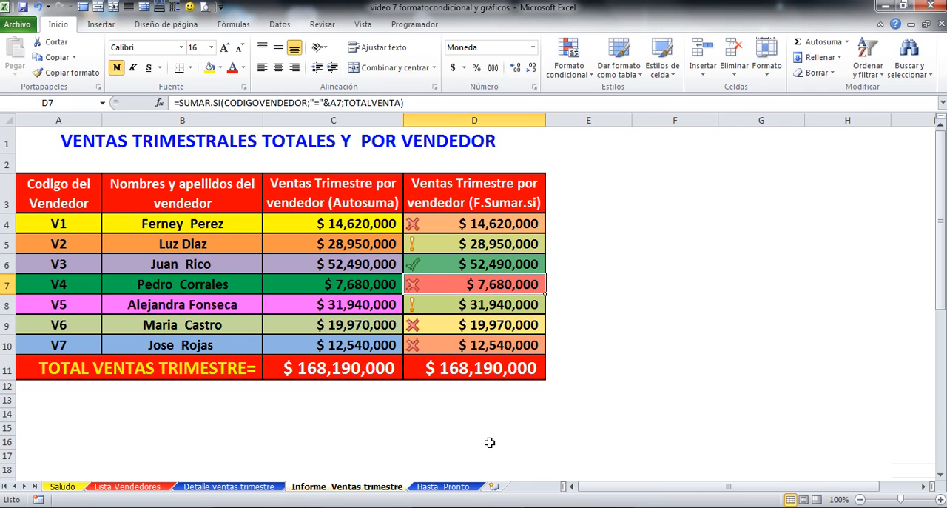
left_click(489, 264)
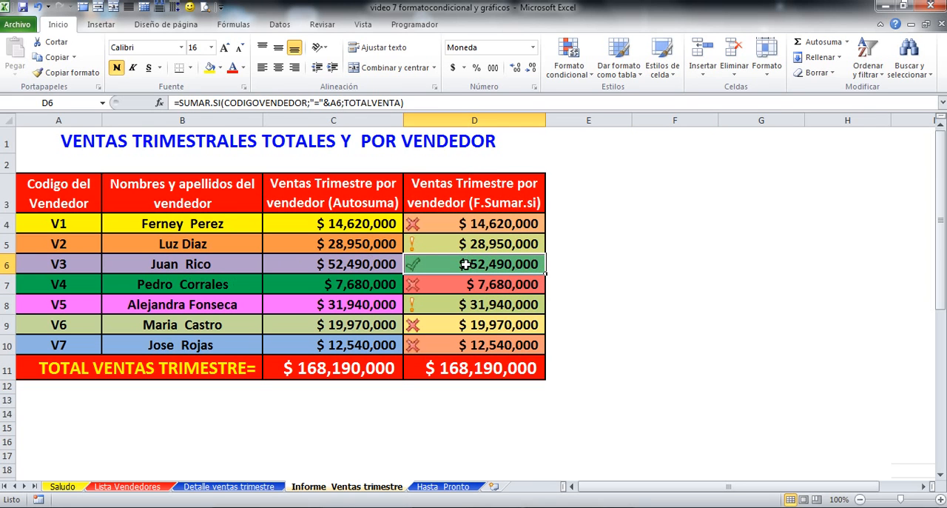
left_click(184, 310)
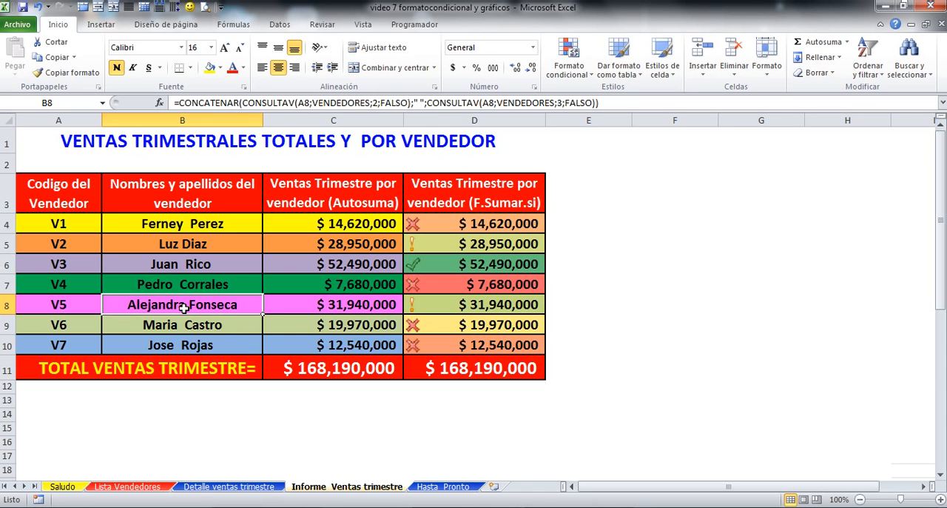
left_click(489, 307)
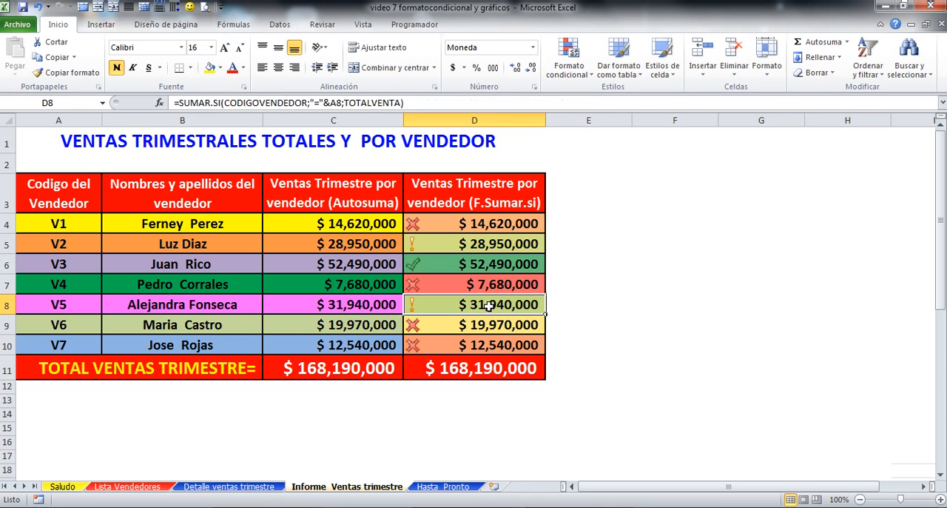
left_click(482, 243)
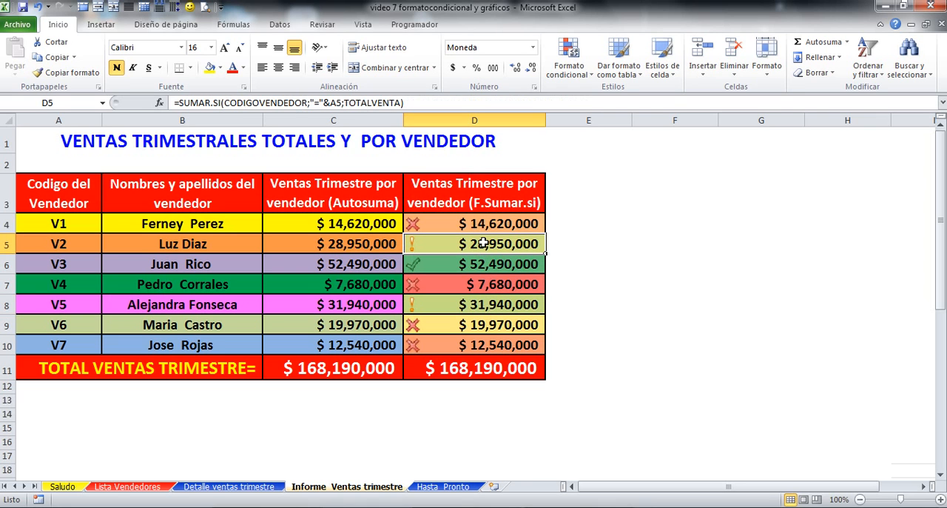
left_click(485, 326)
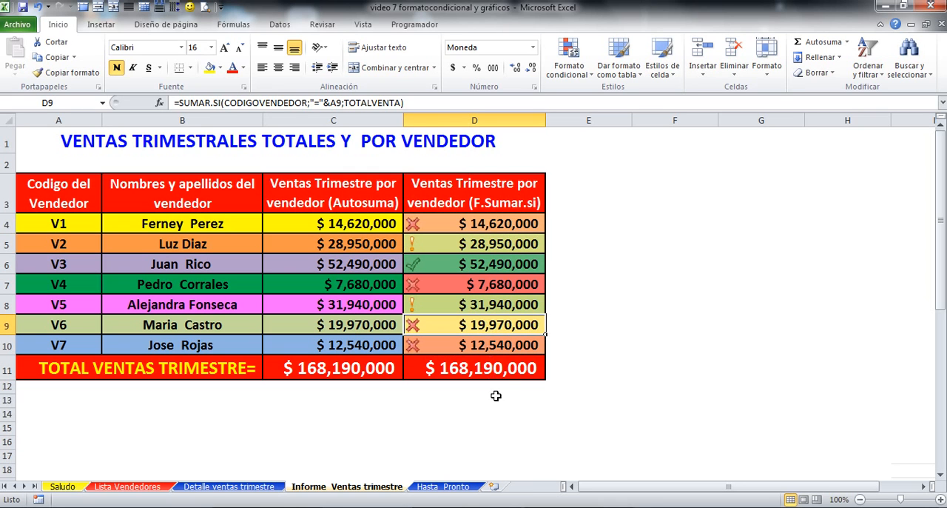
left_click(475, 229)
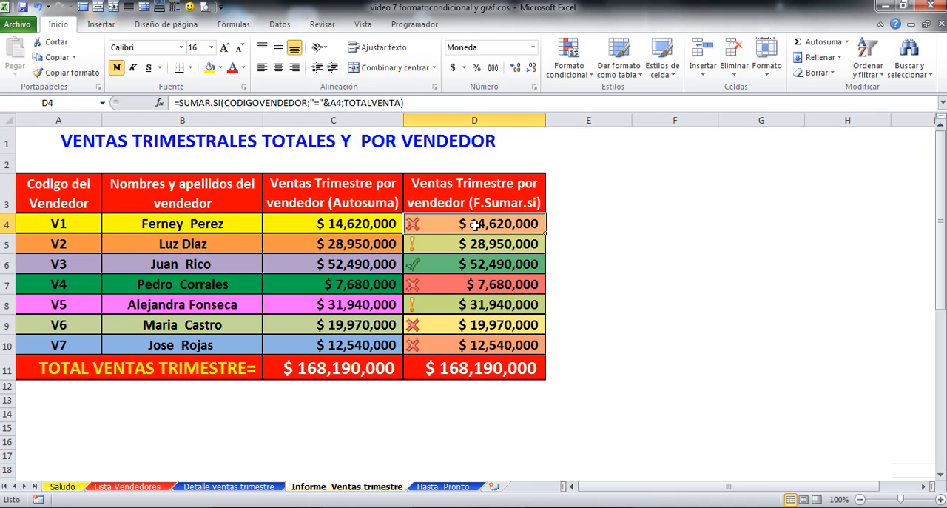
left_click(486, 345)
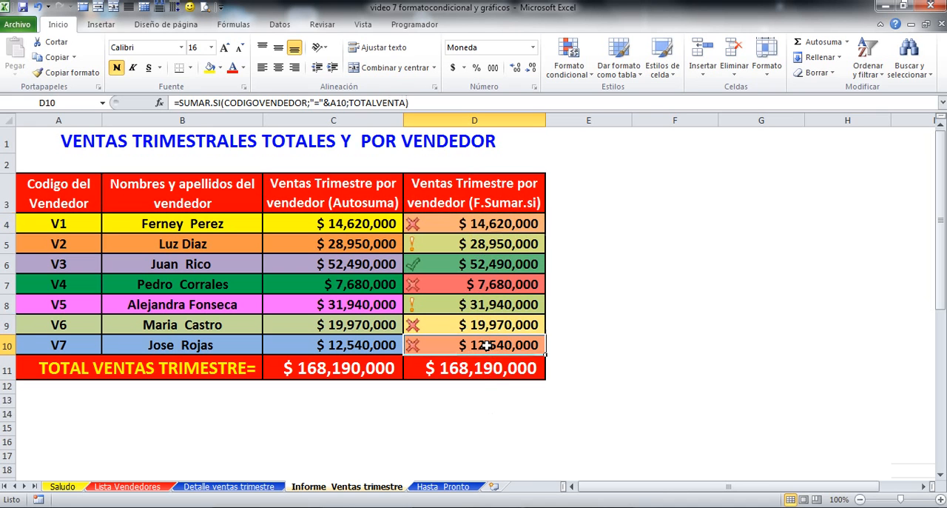
left_click(481, 280)
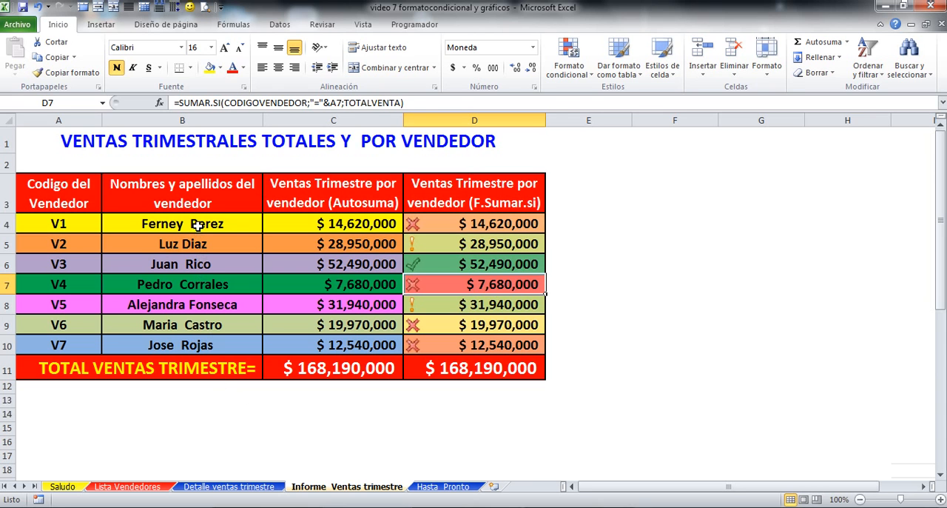
Step: Insert a clustered cylinder column chart from the vendor names and Autosuma sales in B4:C10
left_click_drag(198, 226, 280, 341)
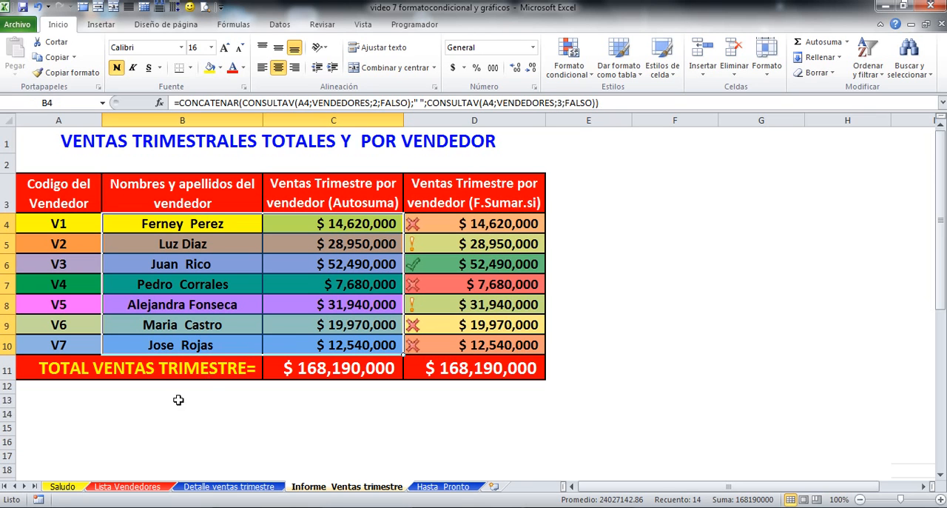
left_click(97, 28)
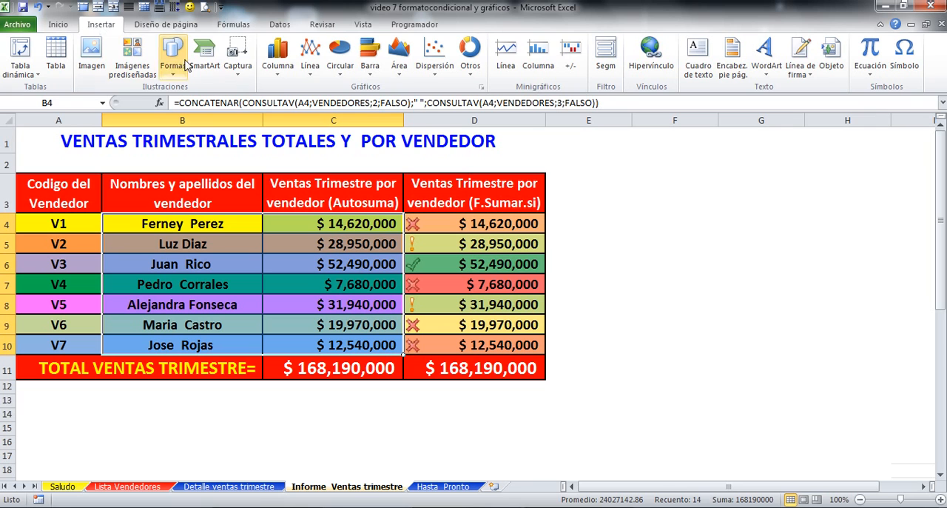
left_click(280, 82)
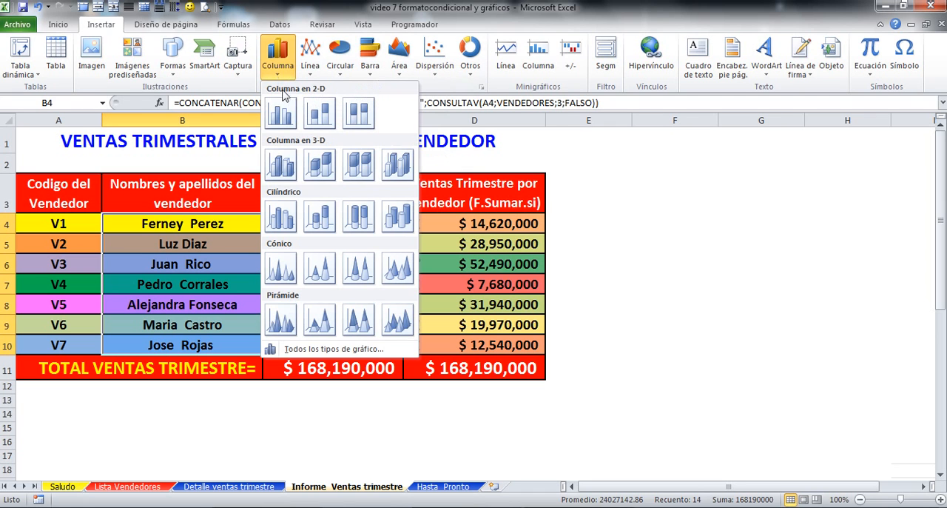
left_click(285, 219)
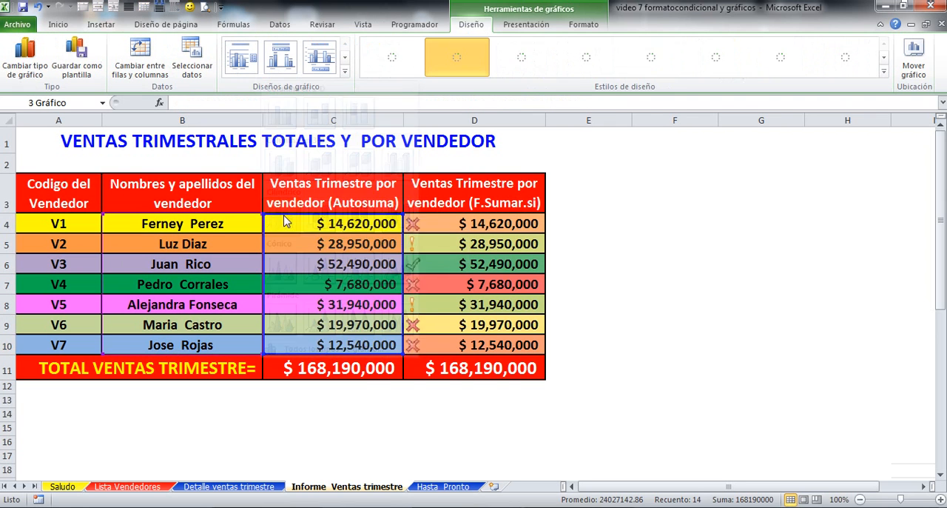
Step: Move the cylinder chart beside the sales table over columns E to H and extend its height down to about row 17
left_click_drag(451, 211, 712, 144)
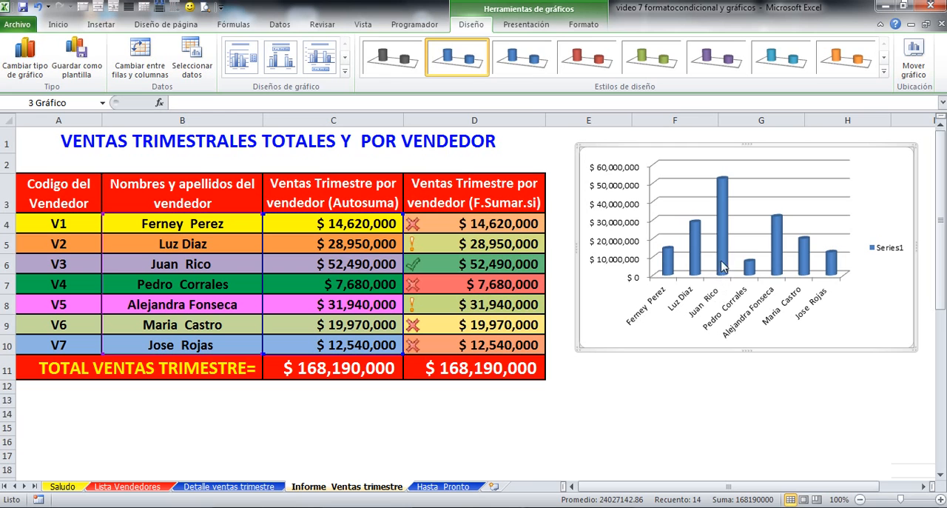
mouse_move(724, 244)
left_click(723, 186)
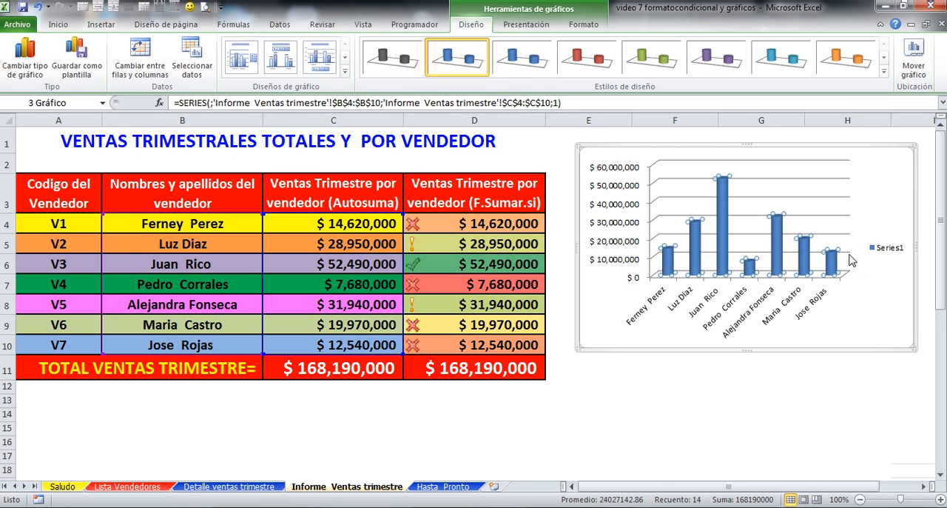
left_click(578, 350)
left_click_drag(578, 353, 581, 454)
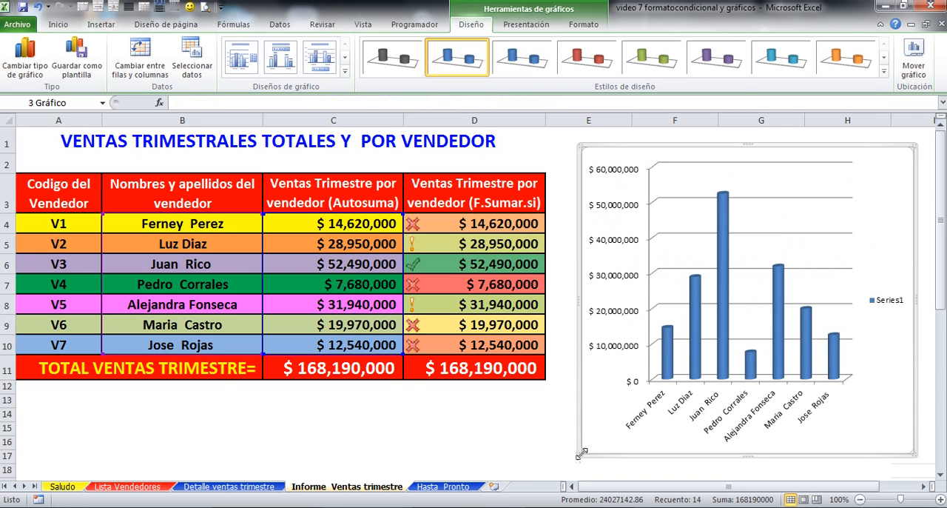
left_click(483, 448)
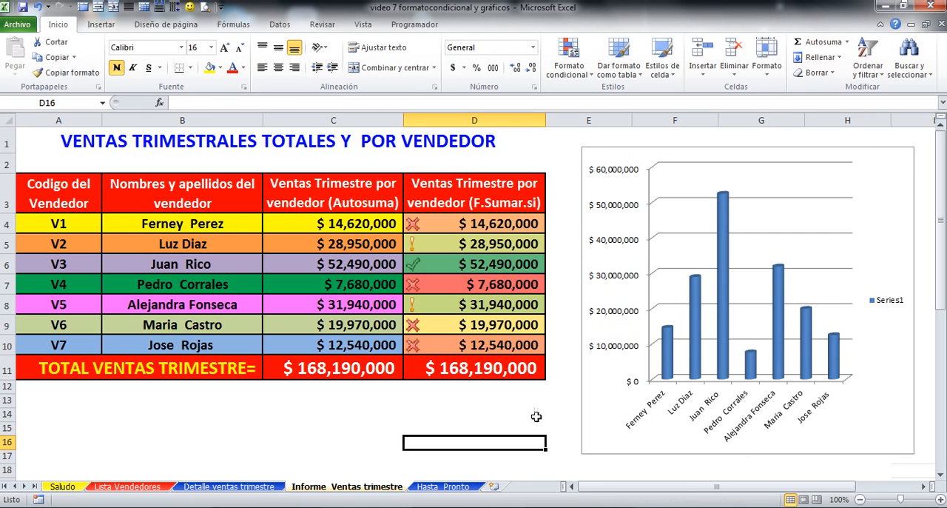
Step: Add the title VENTAS TRIMESTRALES POR VENDEDOR above the cylinder chart using the "Encima del gráfico" option
left_click(660, 259)
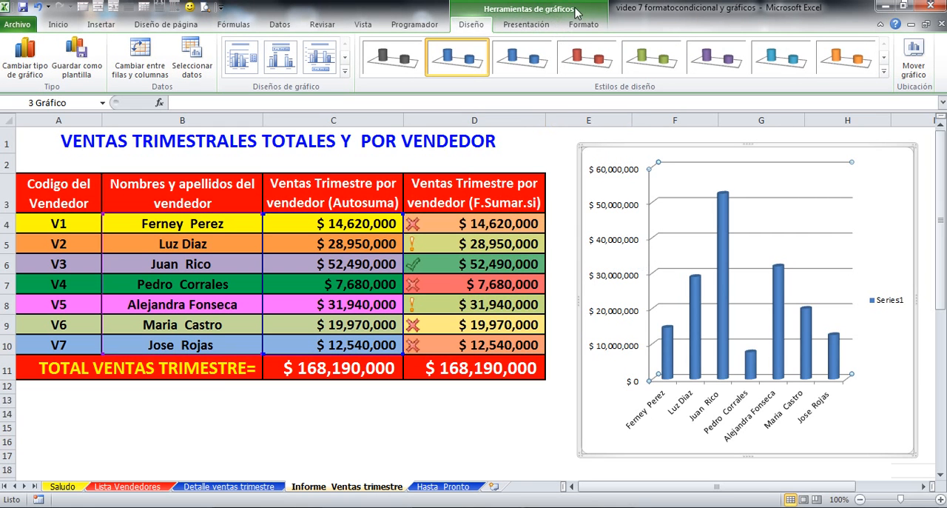
left_click(454, 415)
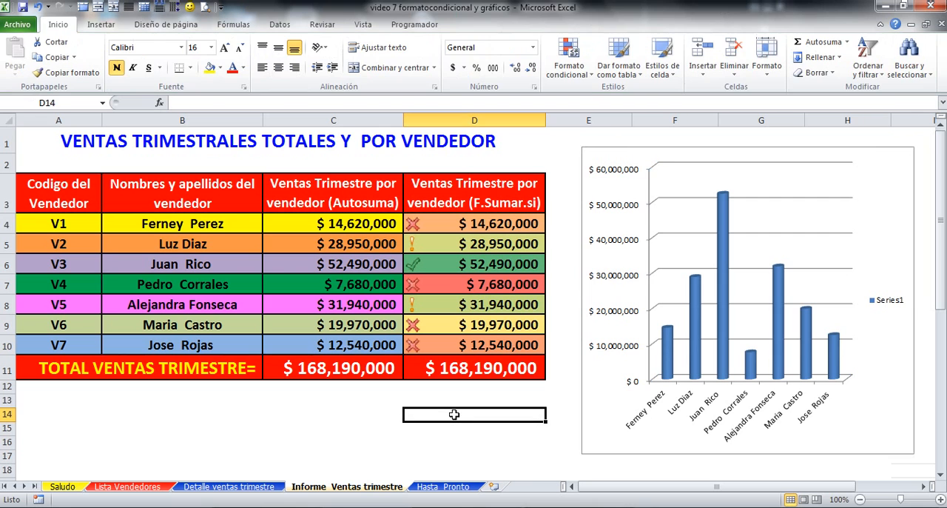
left_click(623, 326)
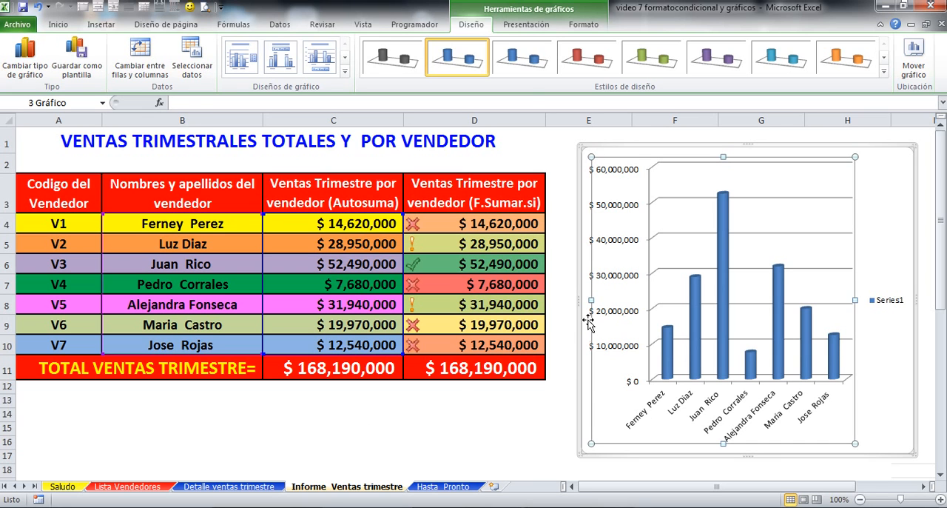
left_click(527, 28)
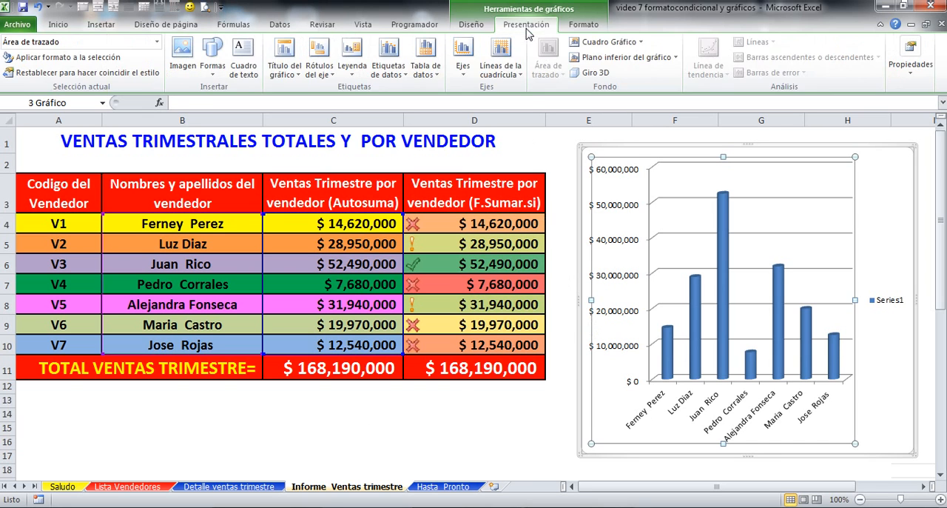
left_click(299, 74)
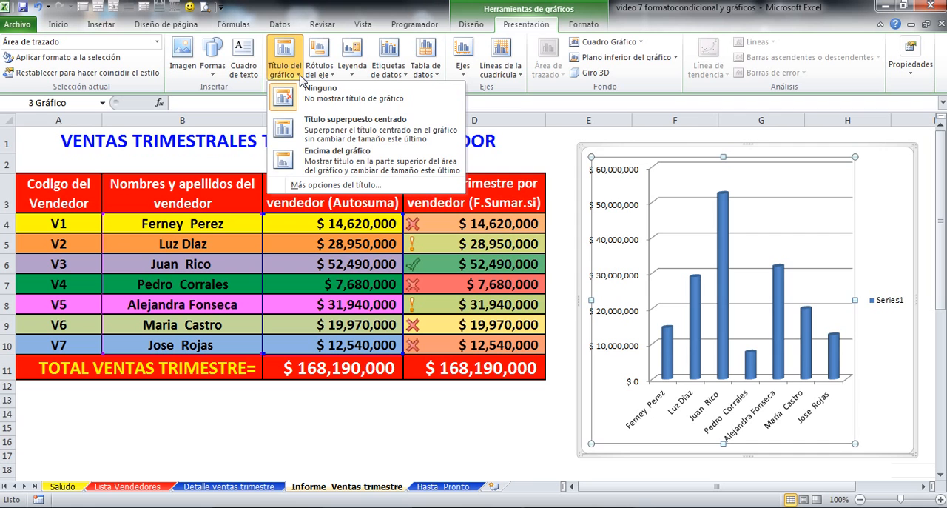
left_click(308, 161)
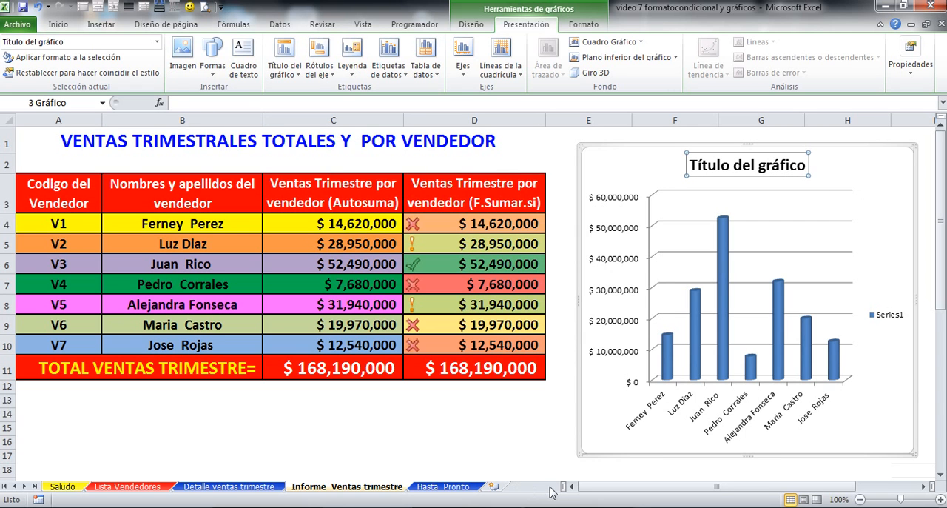
type("V")
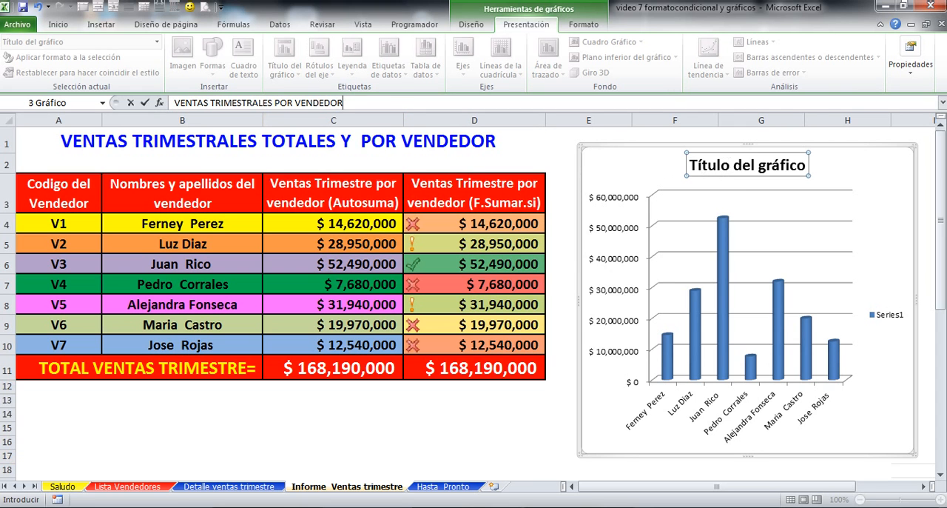
key("Return")
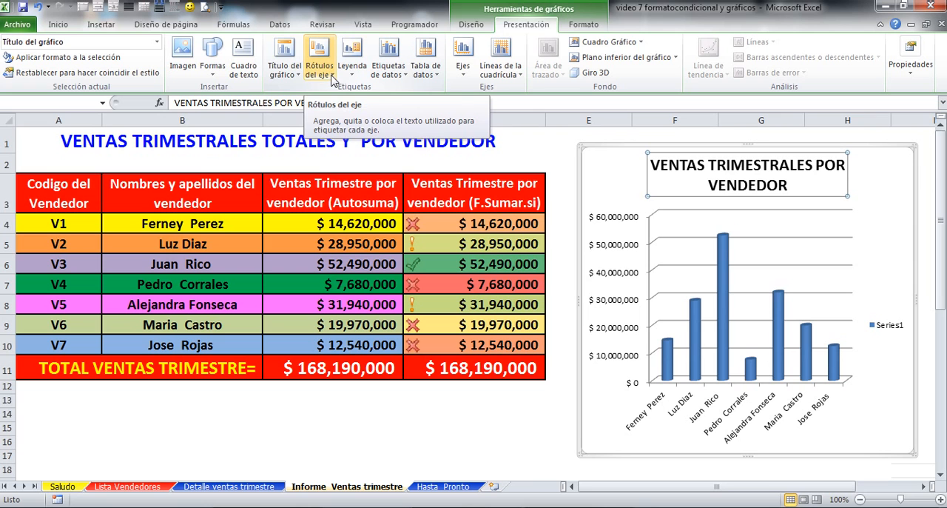
Step: Add a primary horizontal axis title below the axis of the cylinder chart with the text VENDEDORES
left_click(333, 79)
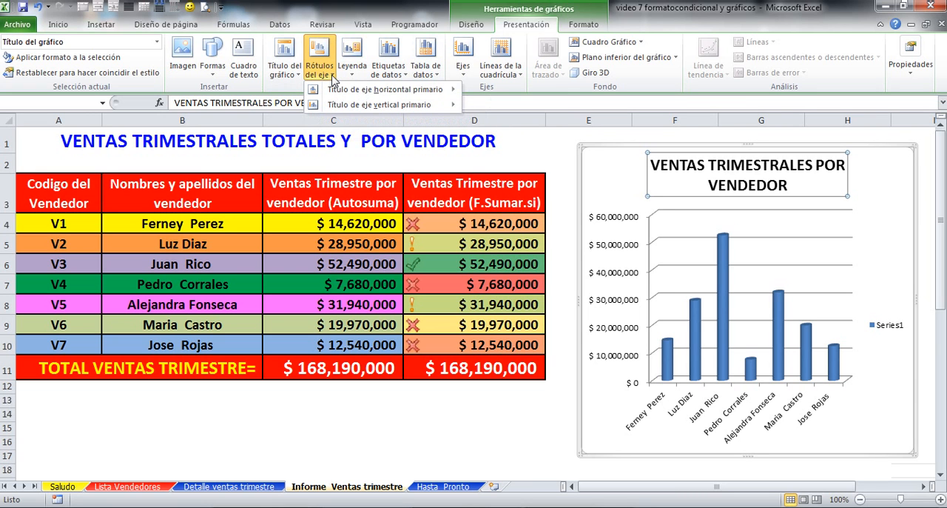
mouse_move(343, 92)
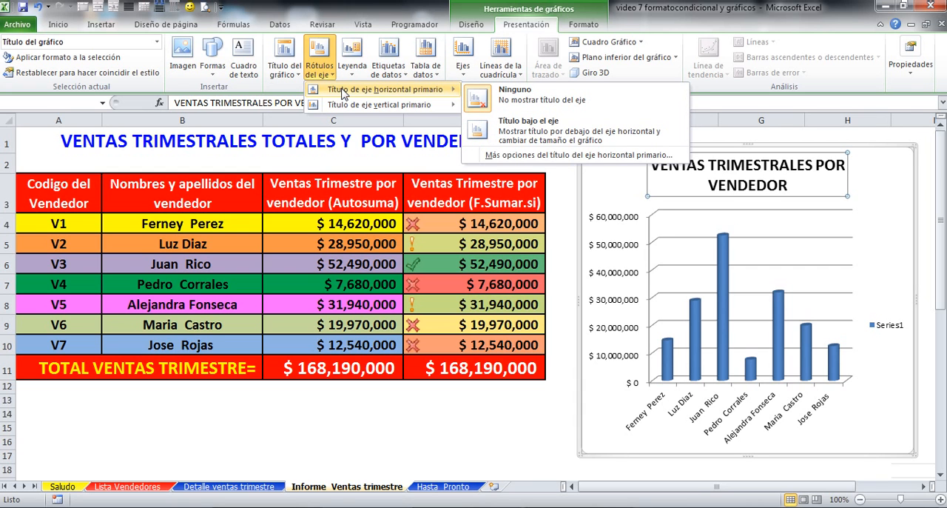
left_click(479, 134)
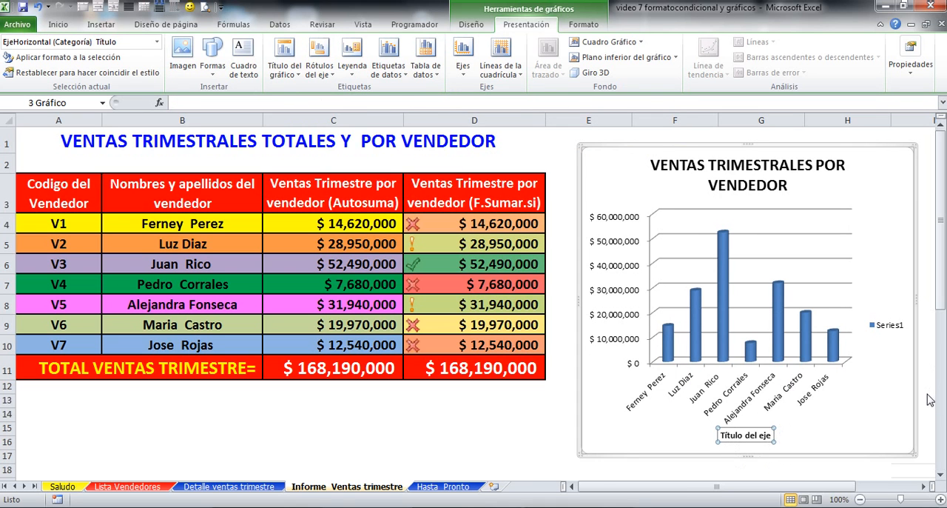
type("V")
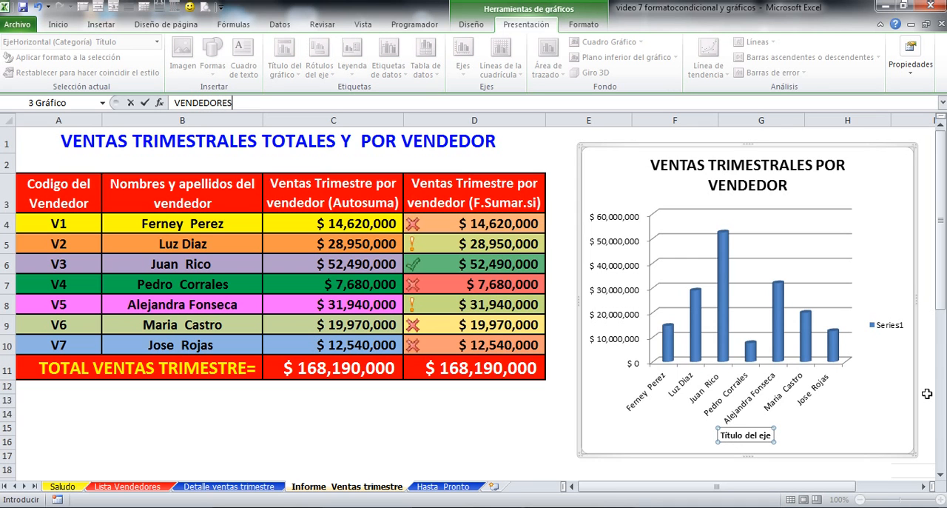
type("ENDEDORES")
key("Return")
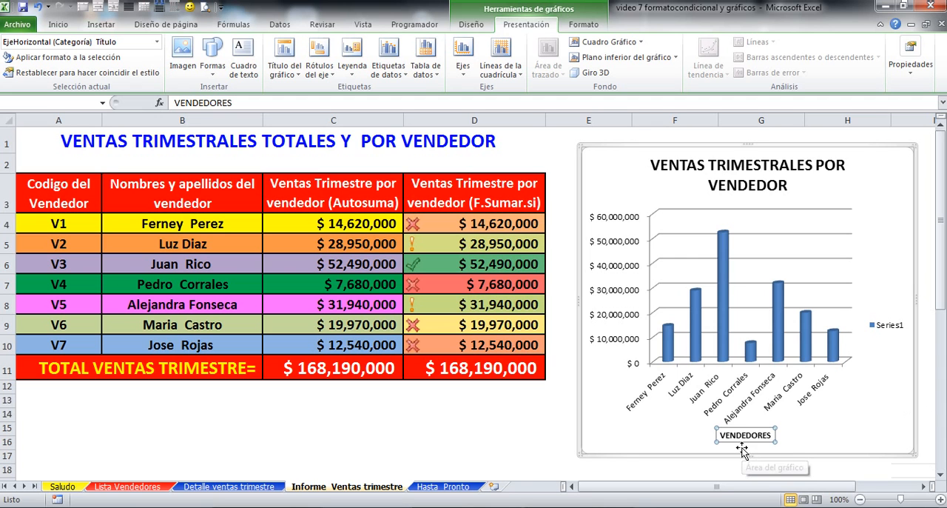
Step: Add a rotated primary vertical axis title (Título girado) reading PESOS DE VENTA to the cylinder chart and deselect it
left_click(300, 80)
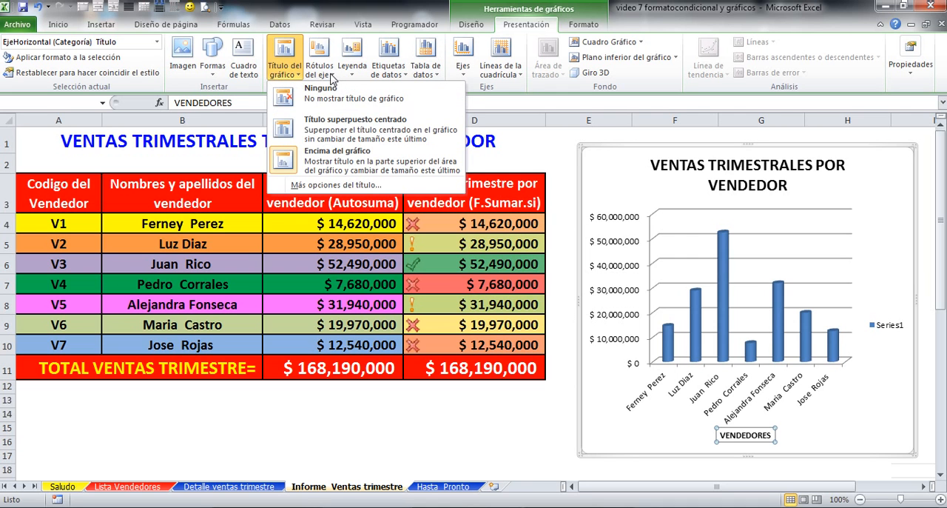
left_click(332, 77)
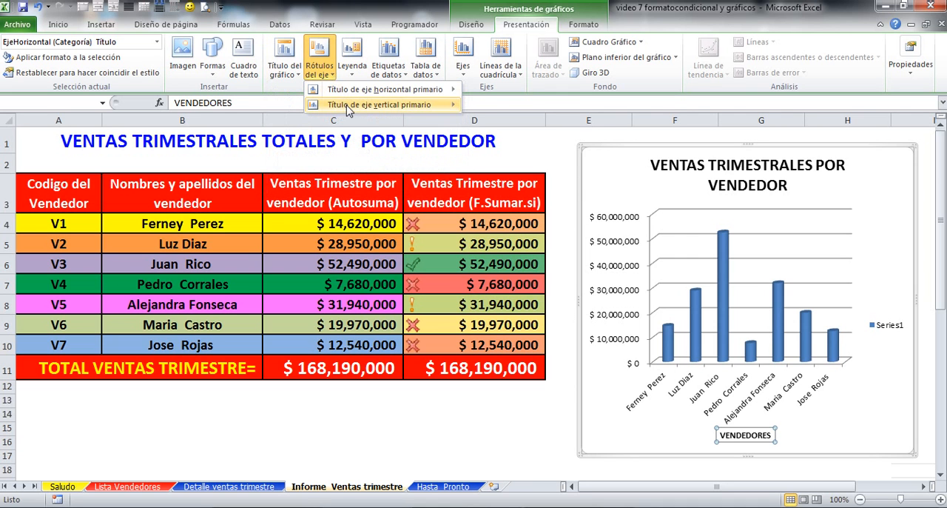
mouse_move(349, 110)
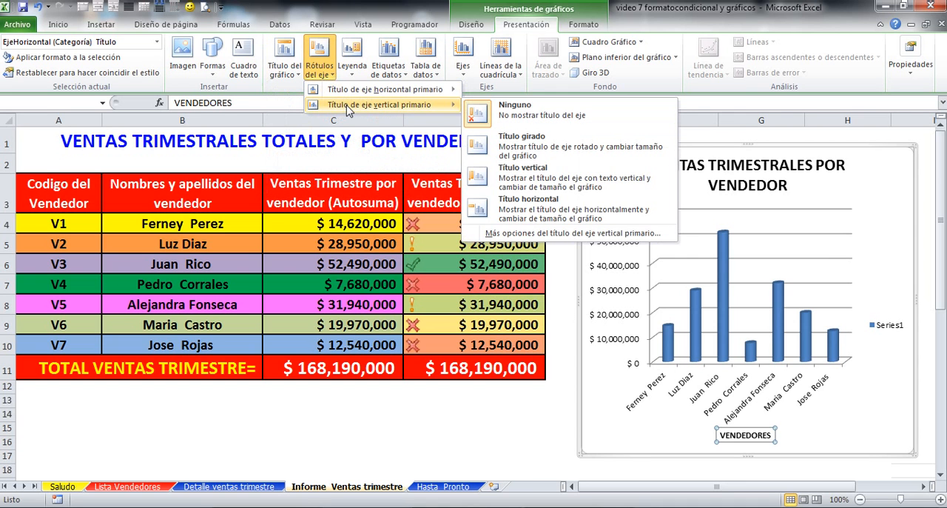
left_click(482, 147)
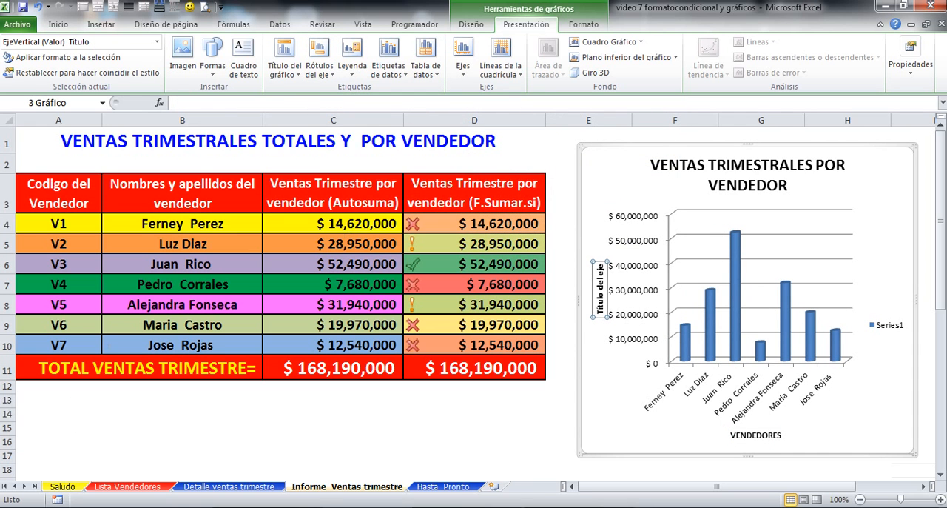
type("PESOS")
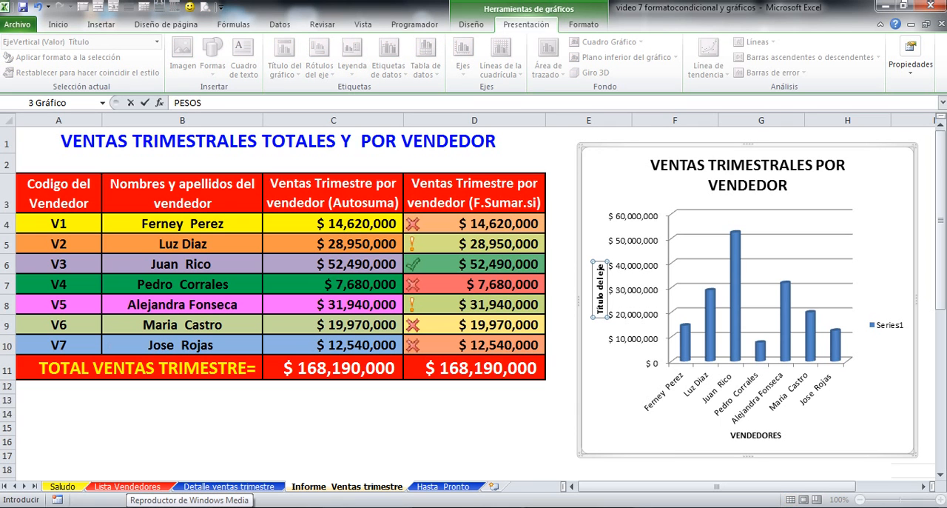
type(" DE VENTA")
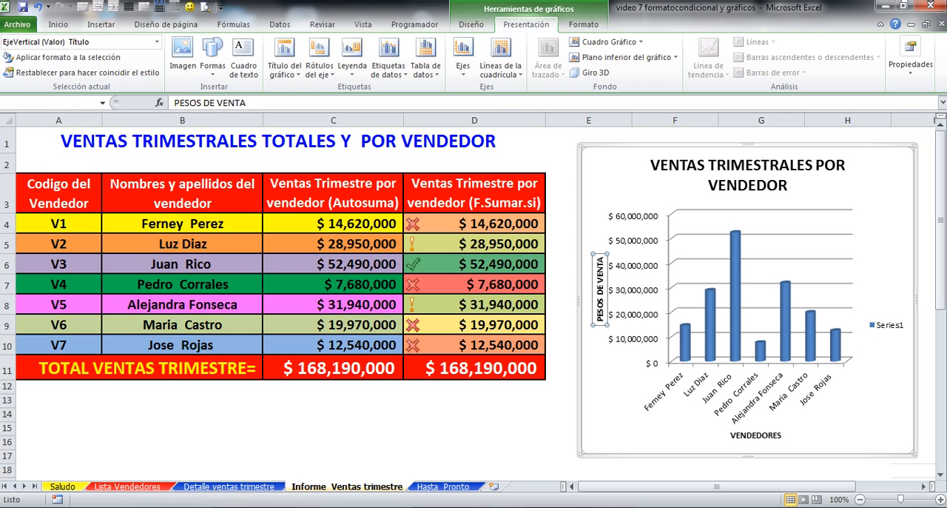
left_click(416, 439)
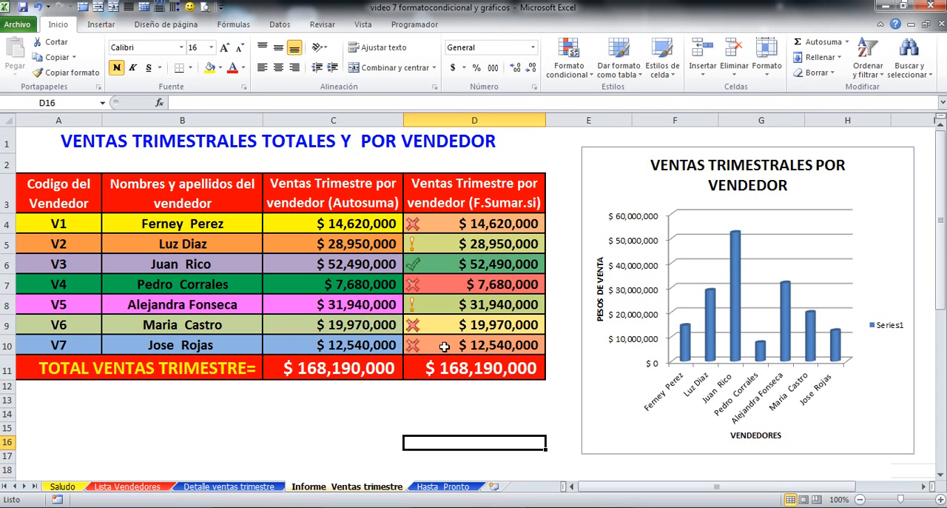
Step: Insert a clustered cone chart (Cono agrupado) from the codes in A4:A10 and sales in D4:D10, and shift it off the cylinder chart's axis
left_click(64, 222)
left_click_drag(64, 222, 65, 344)
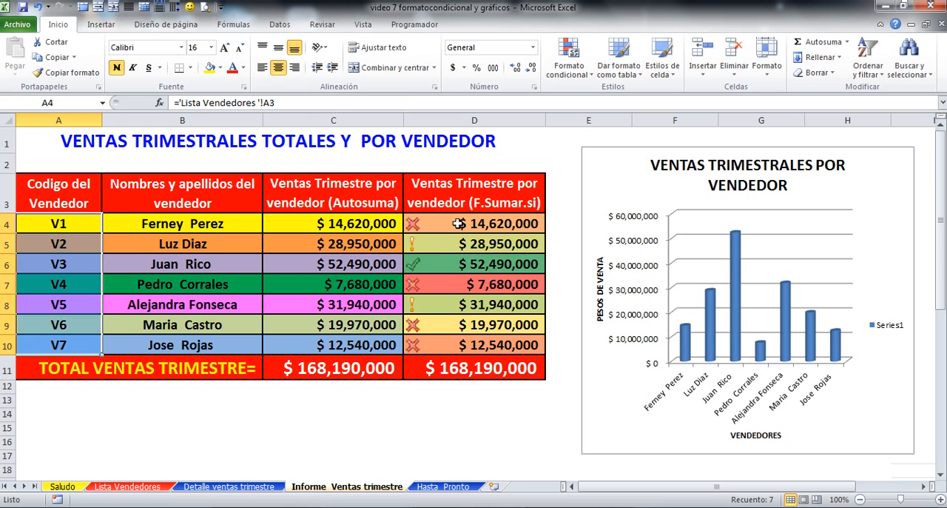
left_click_drag(458, 224, 455, 341)
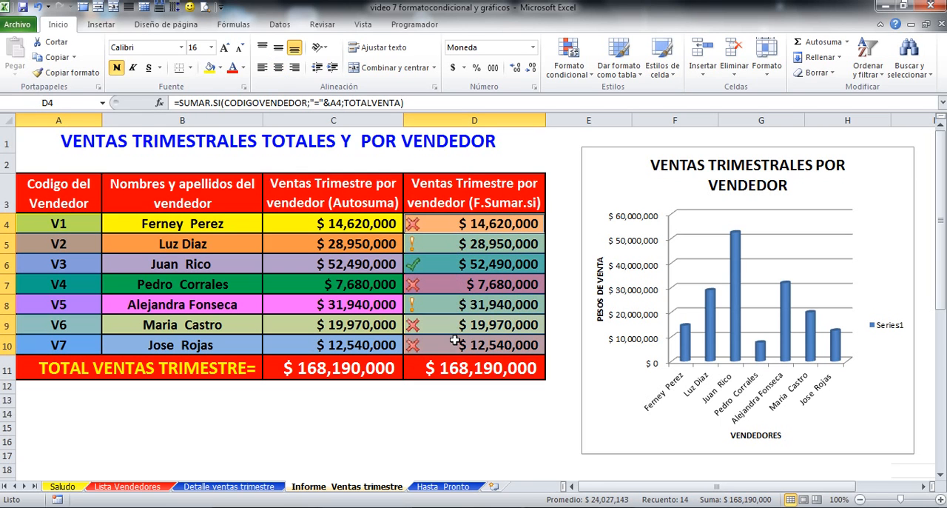
left_click(102, 25)
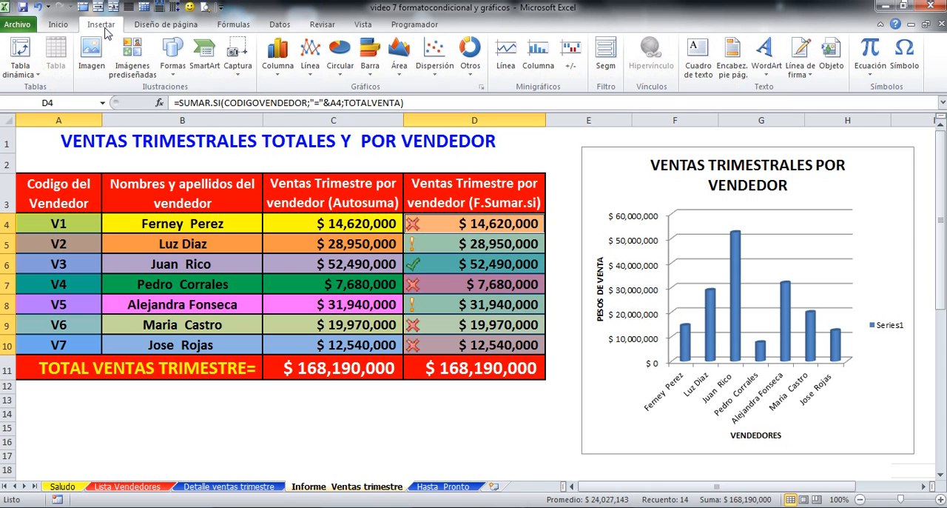
left_click(278, 67)
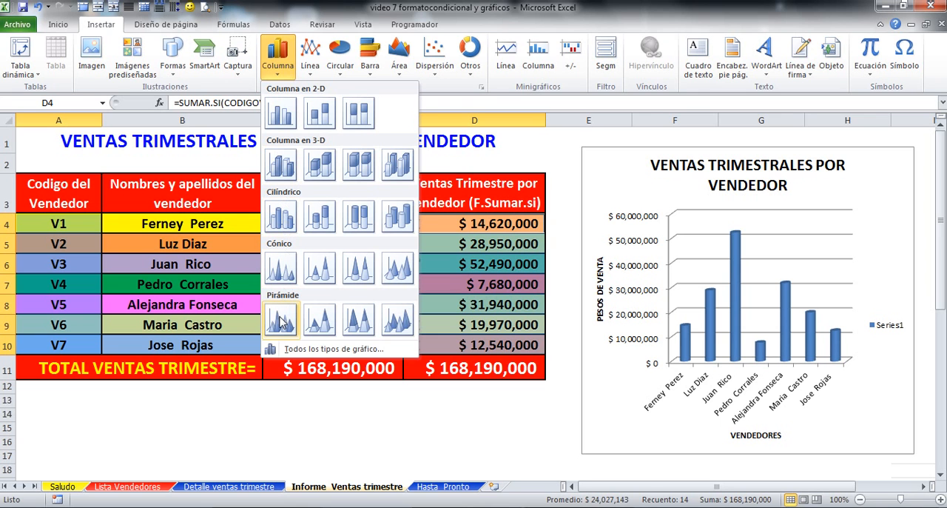
left_click(279, 273)
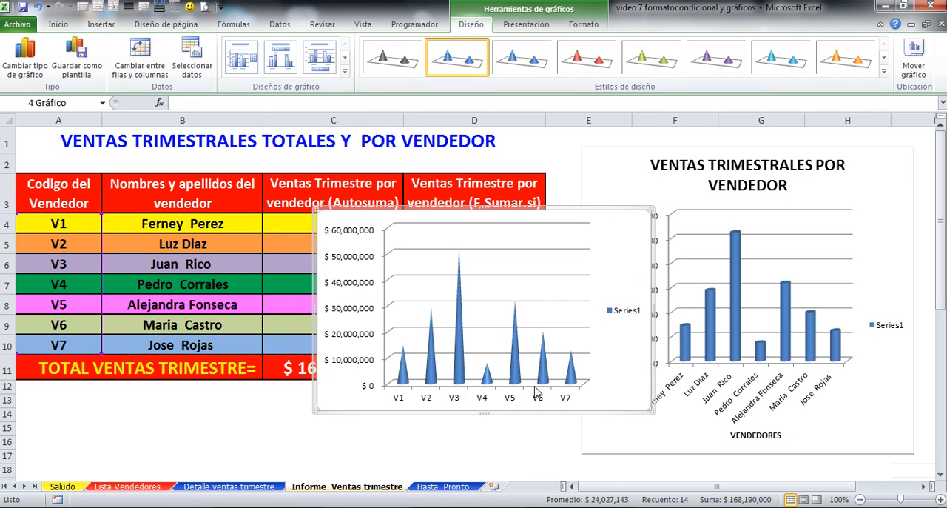
left_click_drag(474, 219, 430, 212)
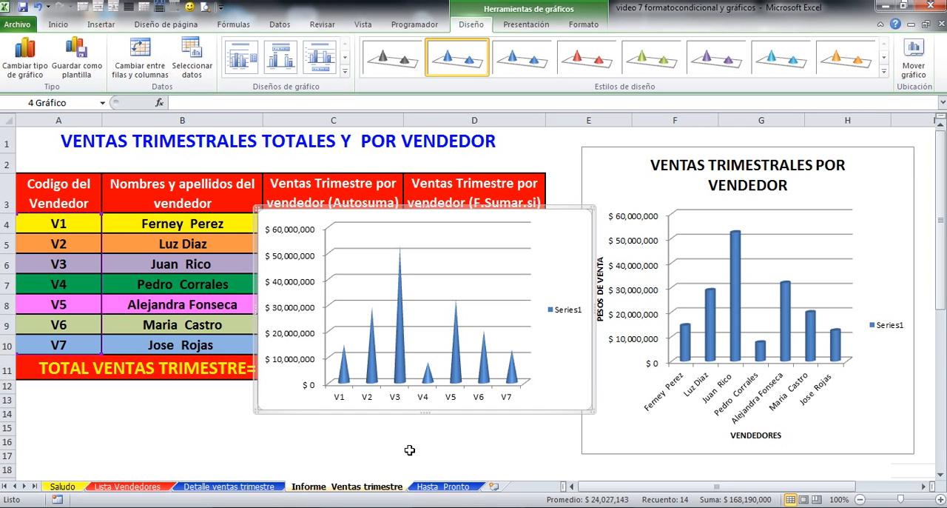
left_click(177, 434)
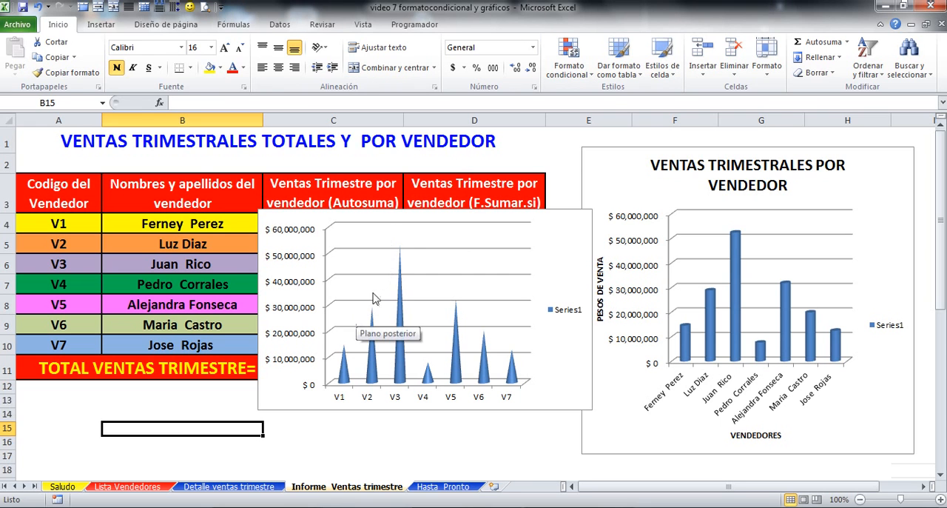
Step: Move the cone chart to a new sheet of its own, Gráfico2
left_click(407, 244)
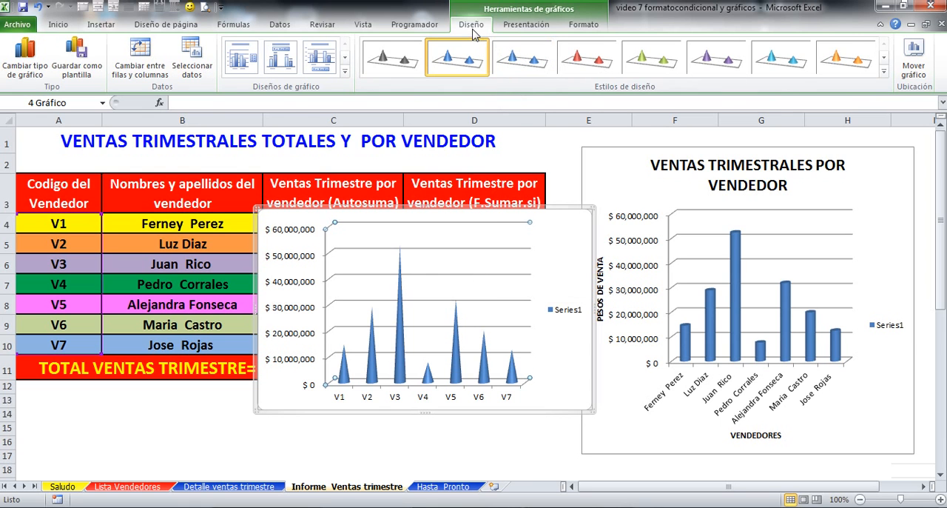
left_click(914, 60)
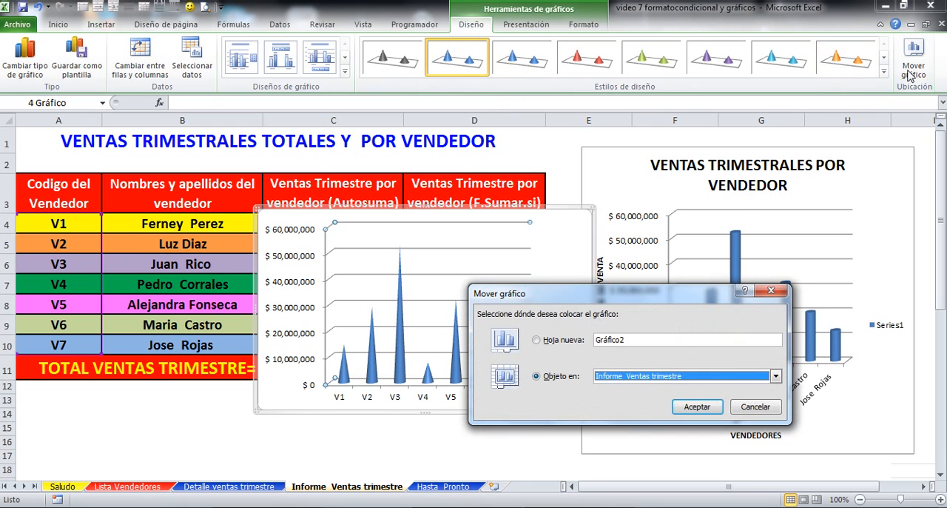
left_click(538, 340)
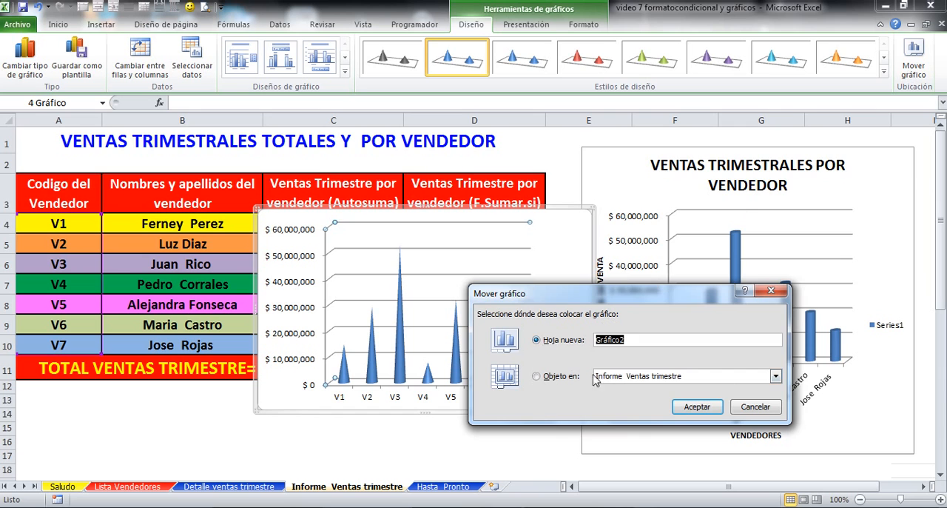
left_click(691, 409)
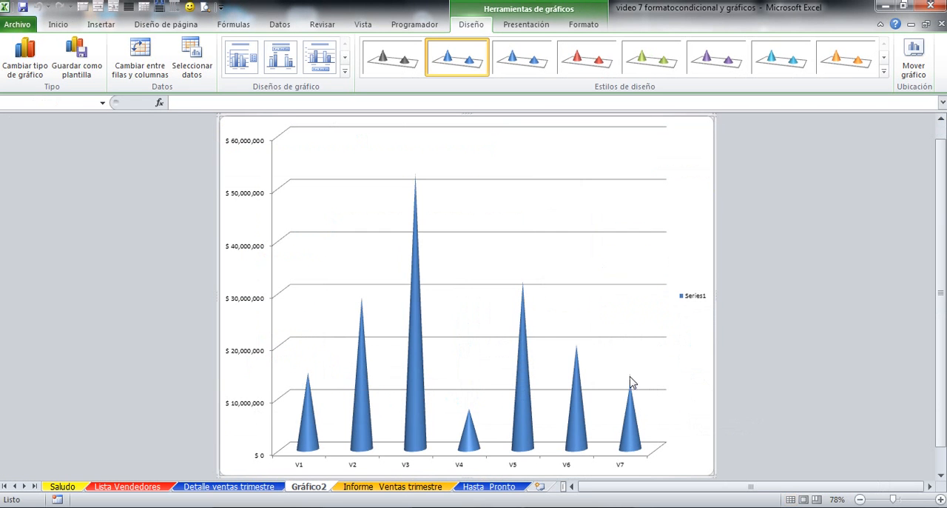
Step: Add a chart title above the cone chart (Encima del gráfico) reading VENTAS TRIMESTRALES POR VENDEDOR
left_click(519, 28)
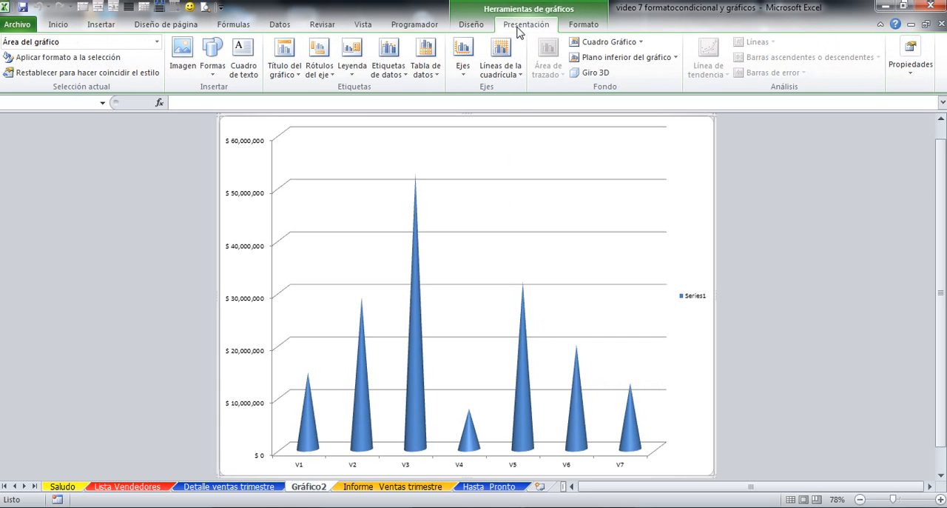
left_click(299, 77)
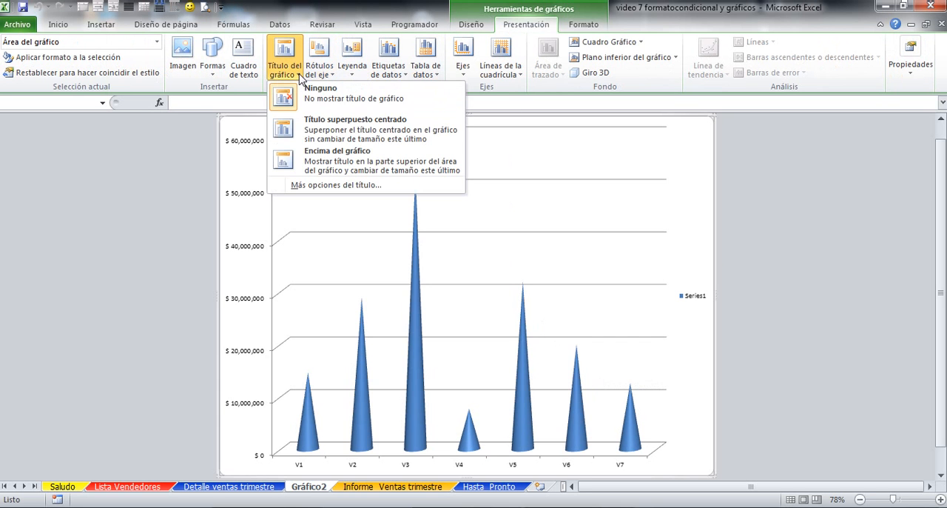
left_click(326, 163)
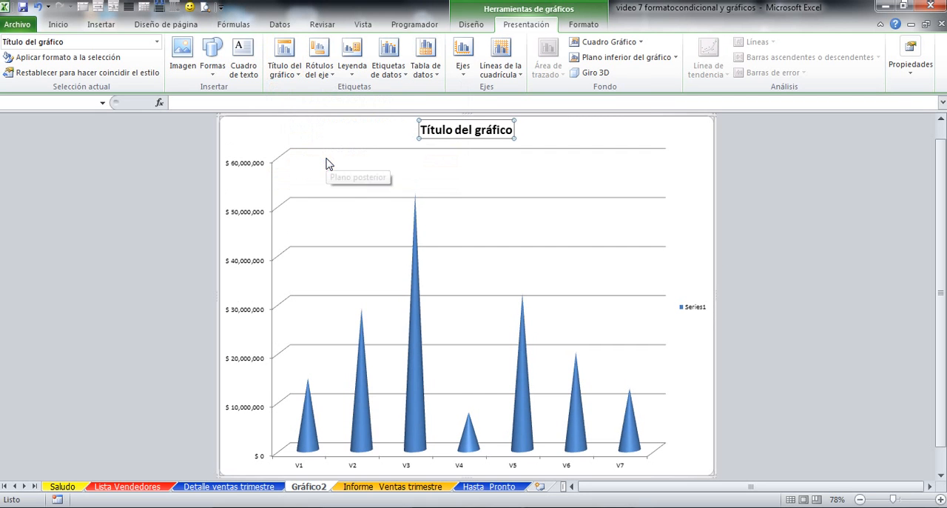
type("VENTAS TRIMESTRALES POR VENDEDOR")
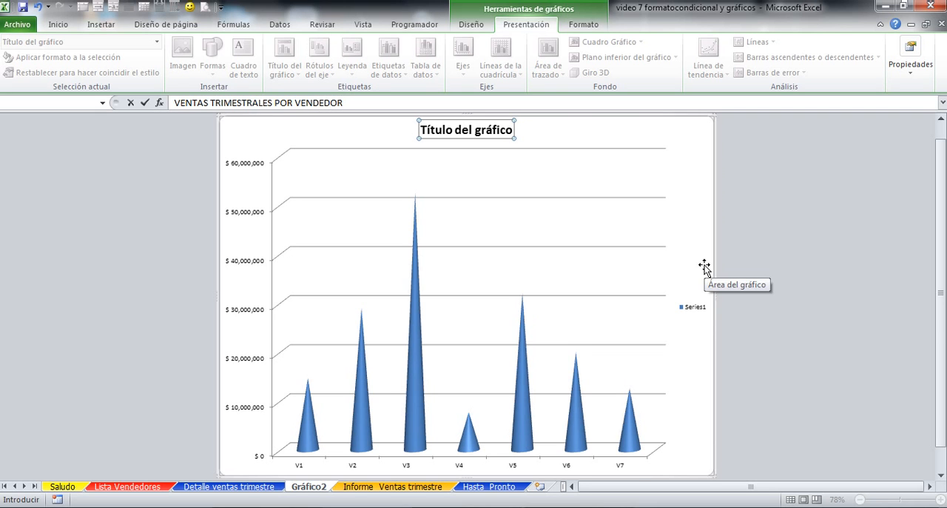
key("Return")
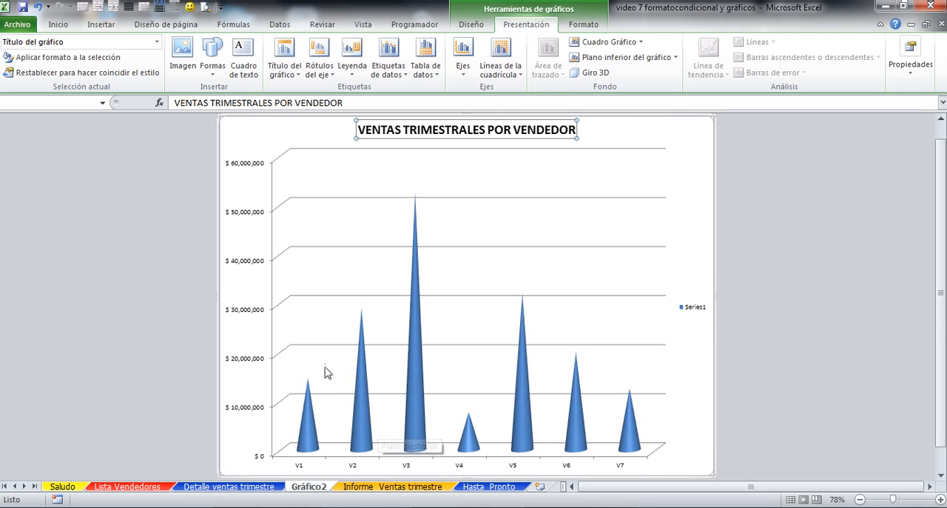
Step: Add a primary horizontal axis title below the axis of the cone chart with the text VENDEDORES
left_click(332, 77)
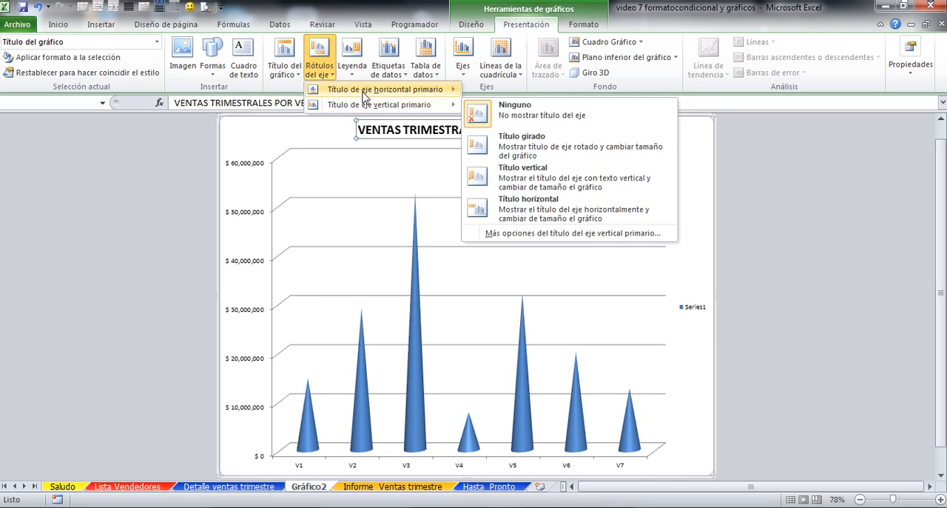
mouse_move(364, 97)
left_click(527, 130)
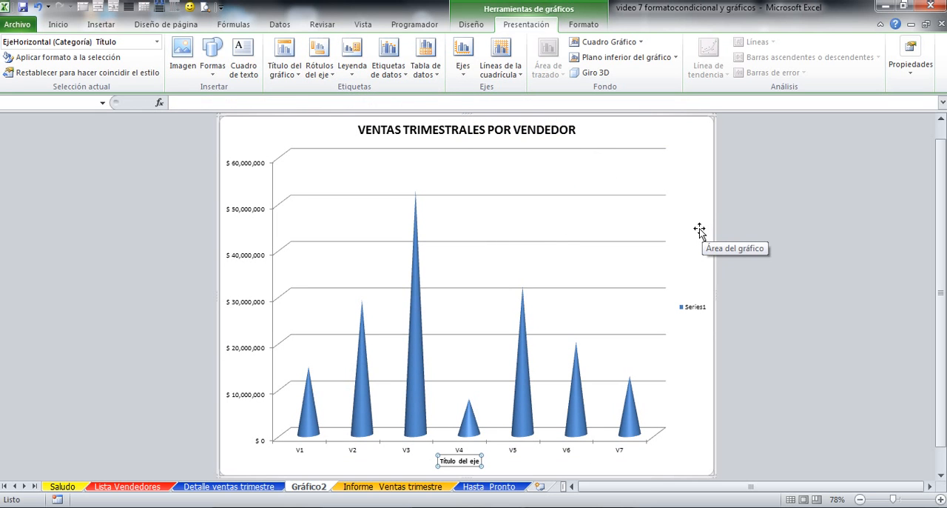
type("VENDEDORES")
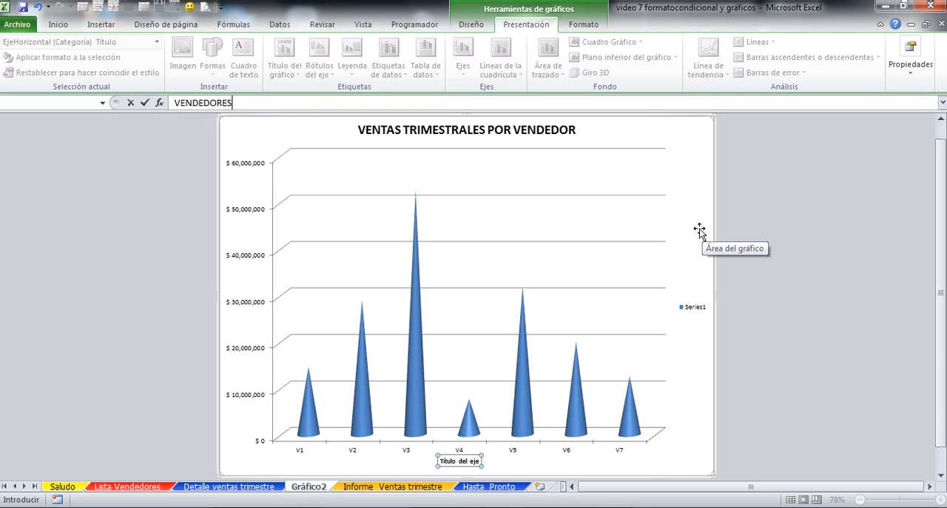
key("Return")
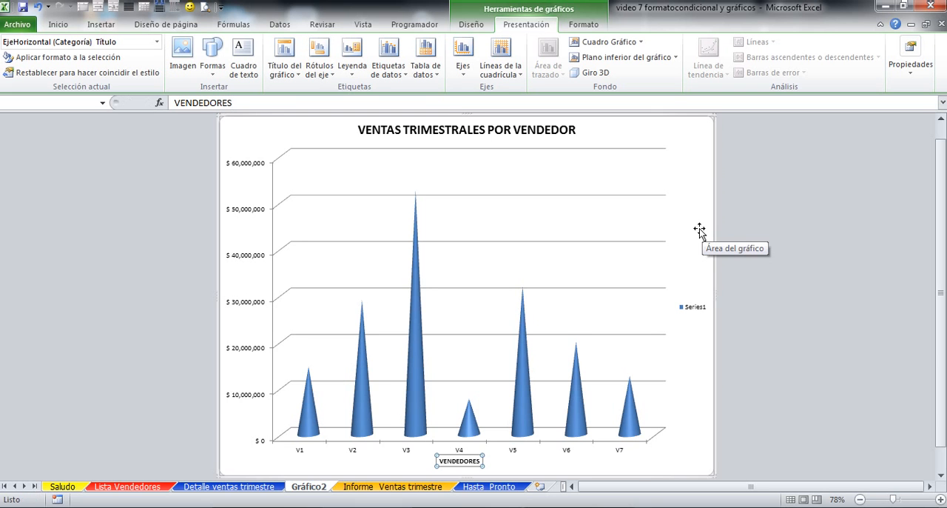
Step: Add a rotated primary vertical axis title (Título girado) reading PESOS DE VENTA to the cone chart and deselect it
left_click(329, 75)
mouse_move(341, 107)
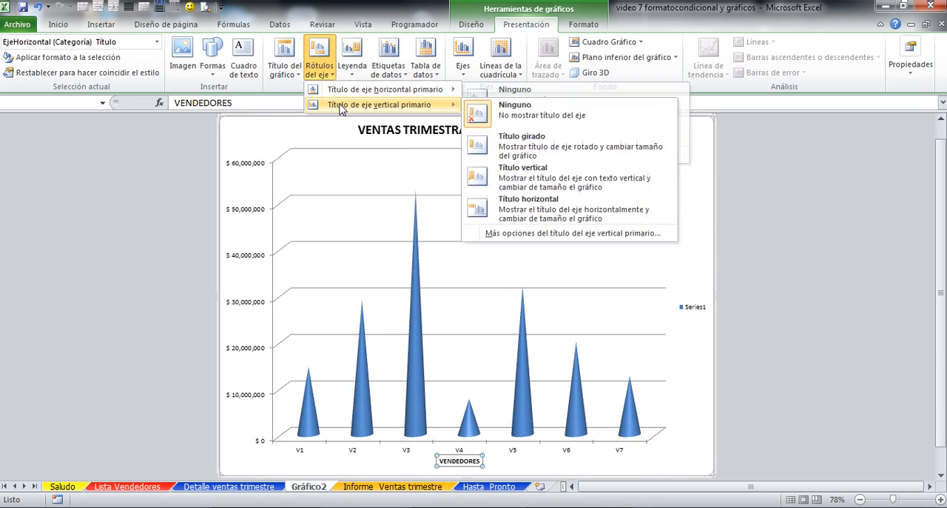
left_click(477, 154)
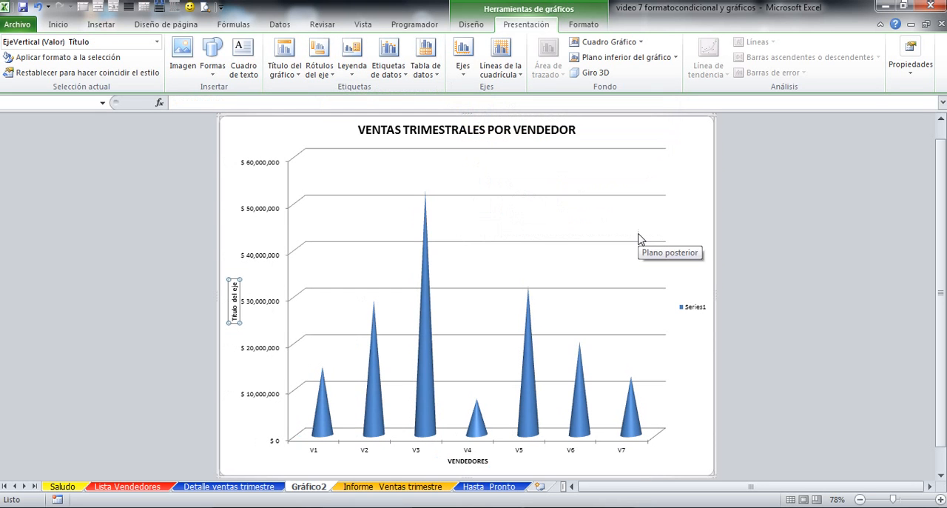
type("PESOS")
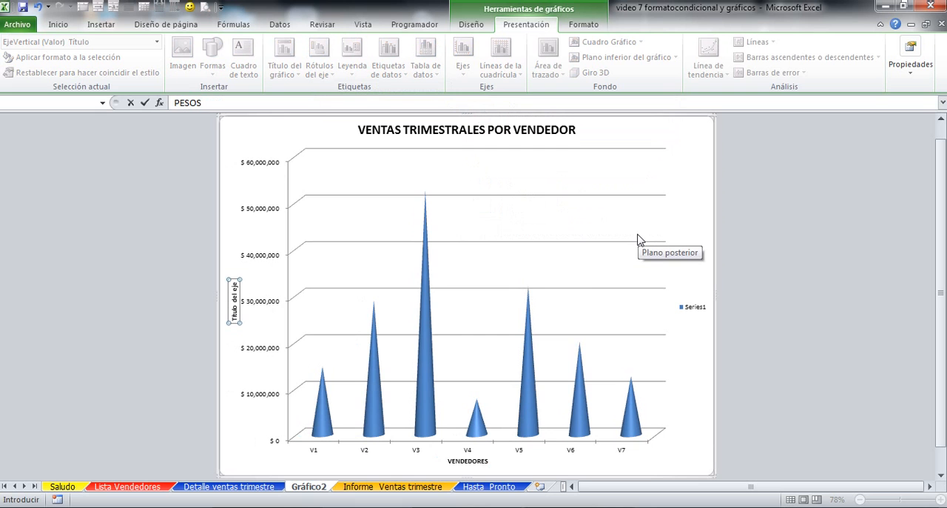
type(" DE VENTA")
key("Return")
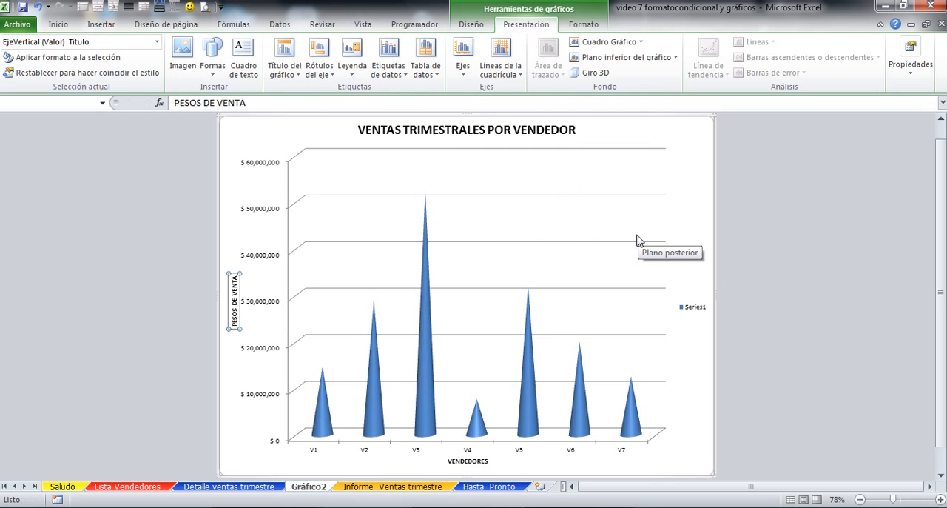
left_click(175, 202)
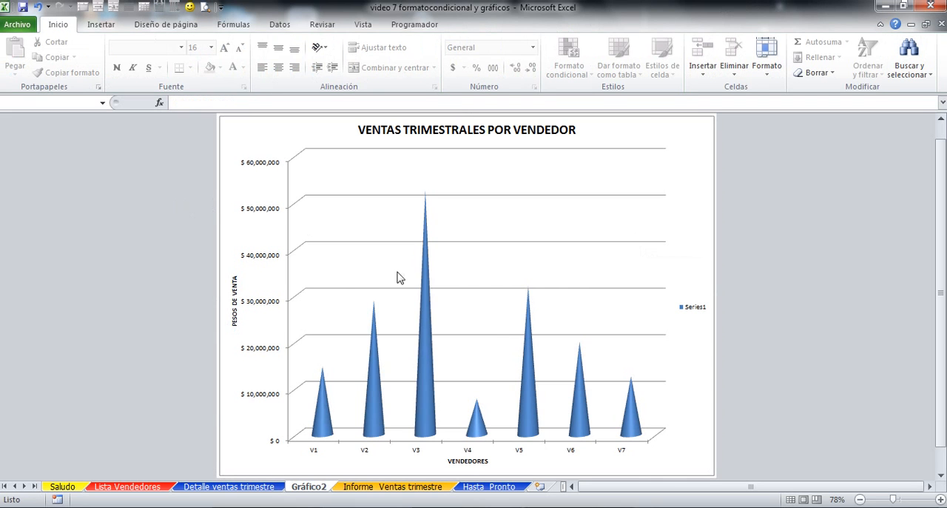
Step: Rename the cone chart's data series Series1 to VENTAS in its data source settings
mouse_move(414, 356)
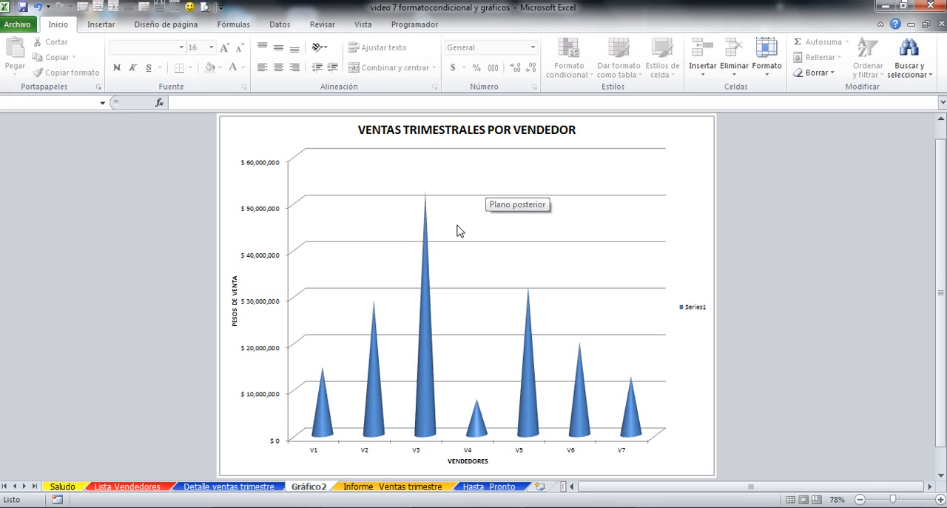
mouse_move(427, 402)
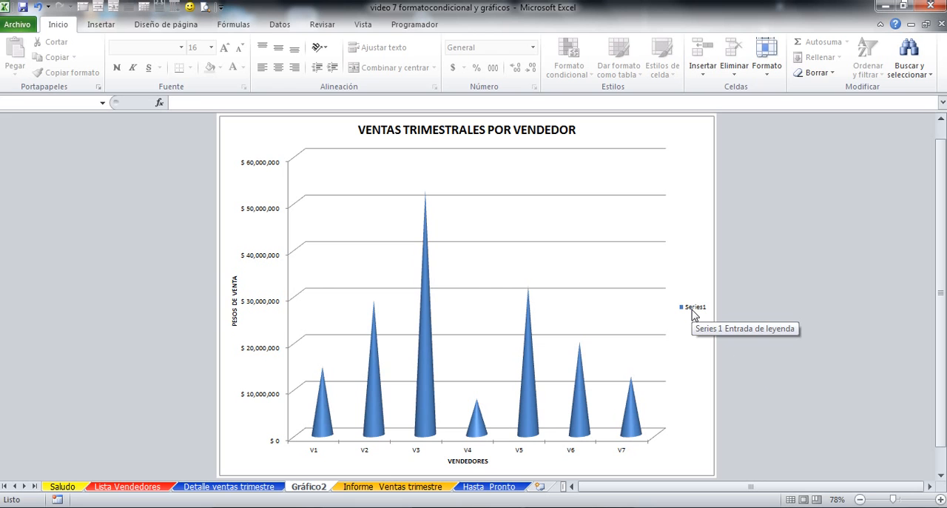
left_click(585, 184)
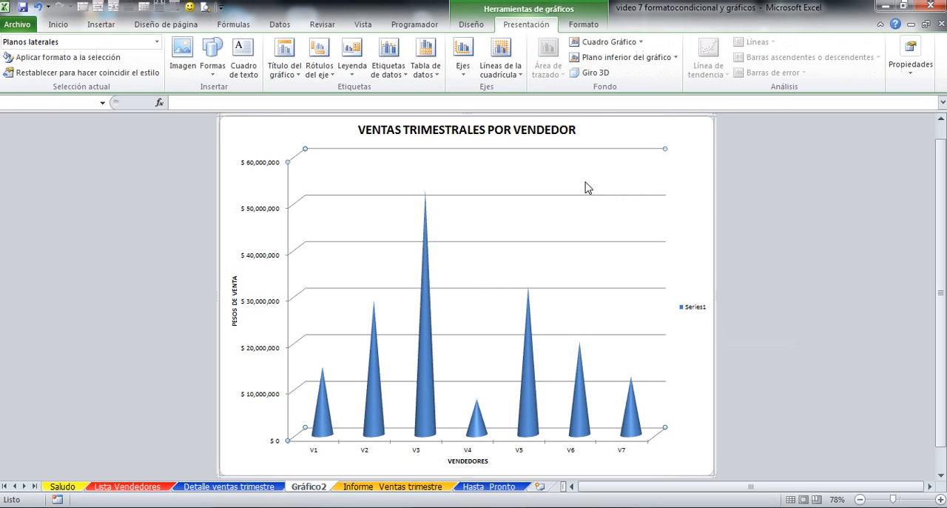
right_click(604, 124)
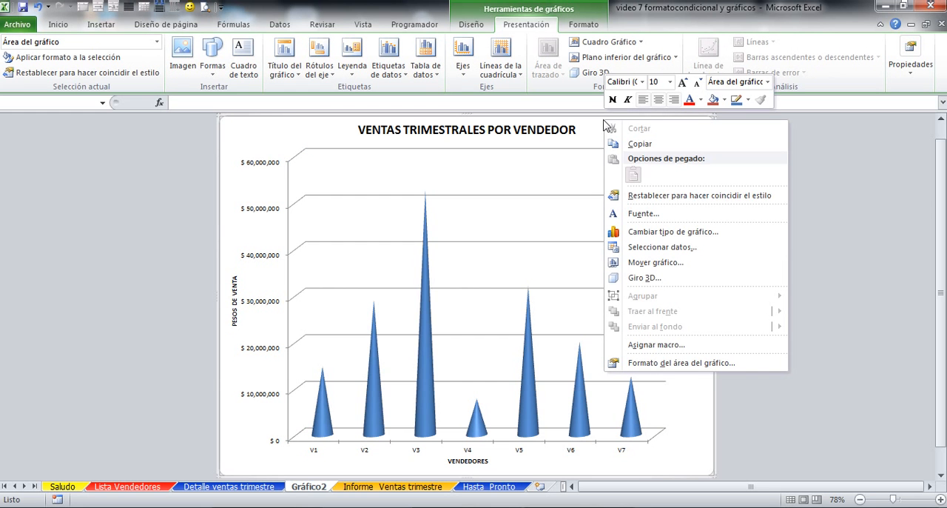
left_click(648, 248)
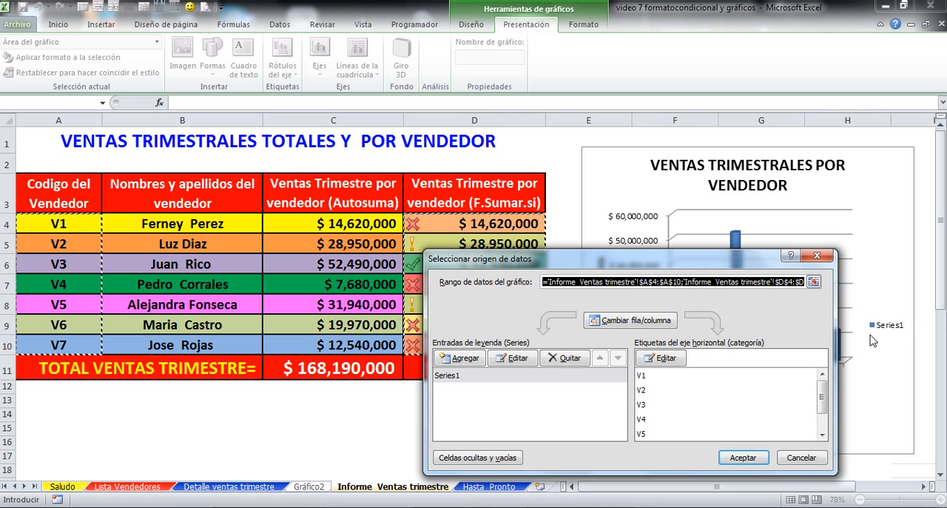
left_click(518, 359)
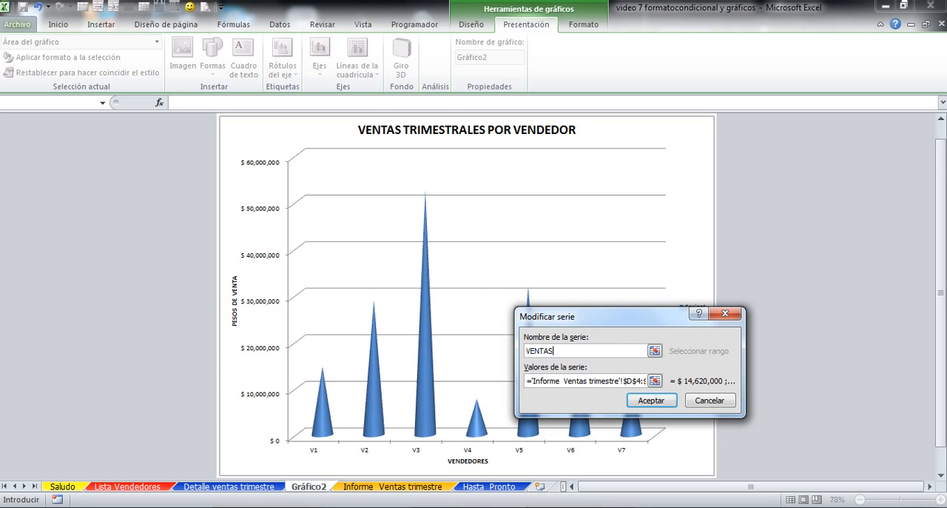
left_click(650, 400)
left_click(743, 457)
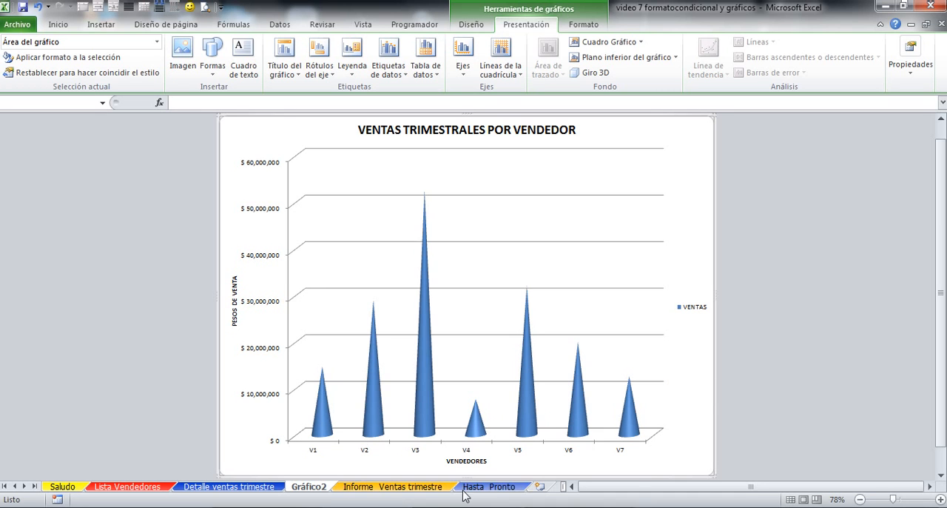
left_click(305, 488)
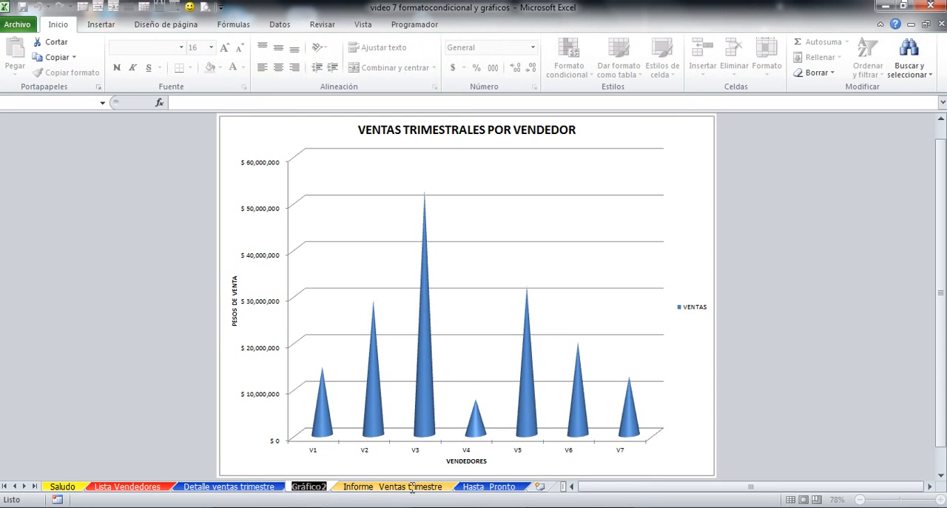
left_click(329, 491)
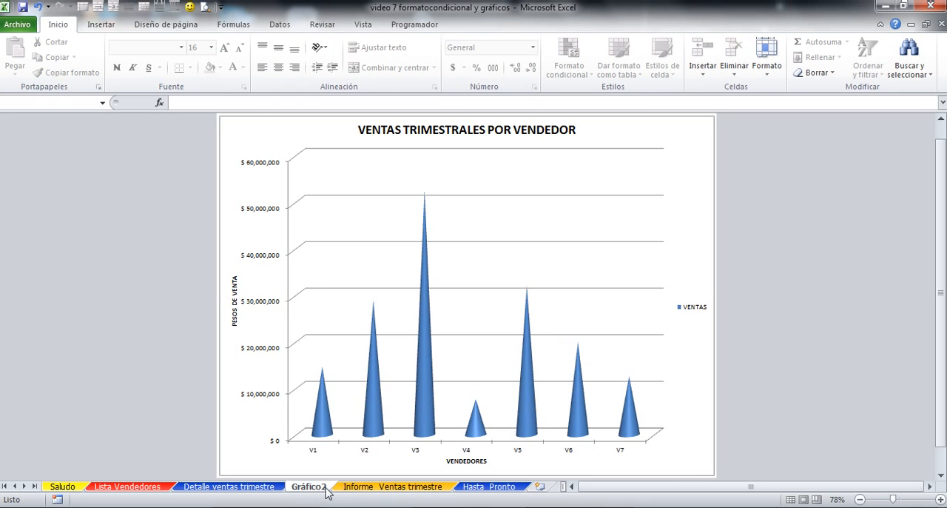
left_click(326, 445)
Step: Rename the chart sheet Gráfico2 as GRAFICO VENTAS and go to the Hasta Pronto sheet
left_click(312, 491)
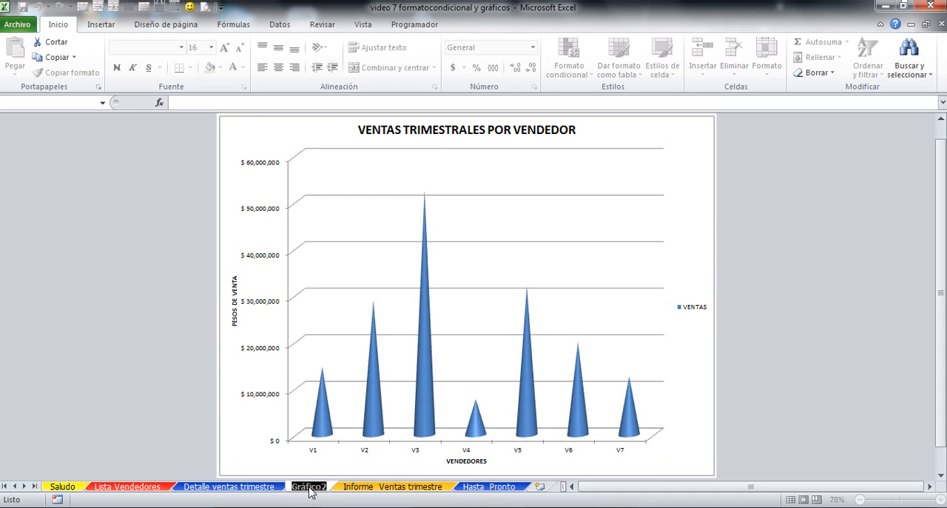
type("gRAFICO VENTAS")
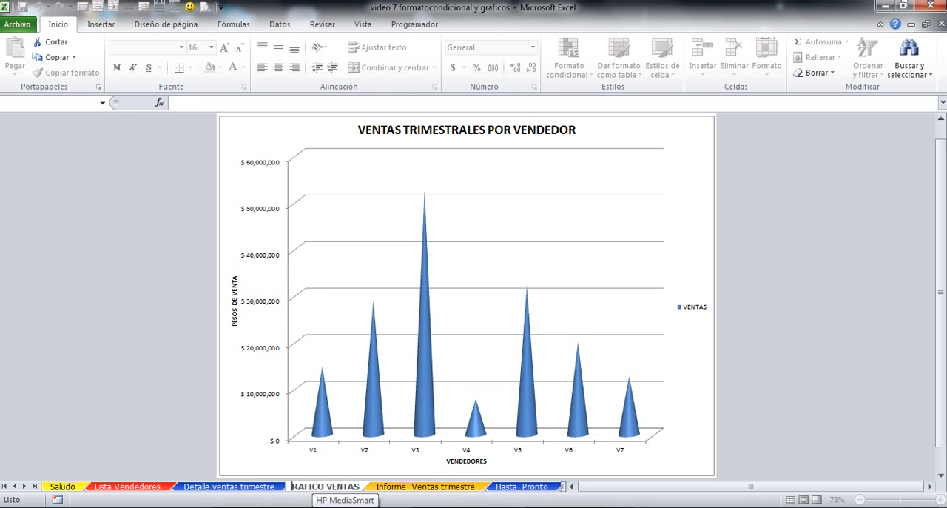
left_click(326, 351)
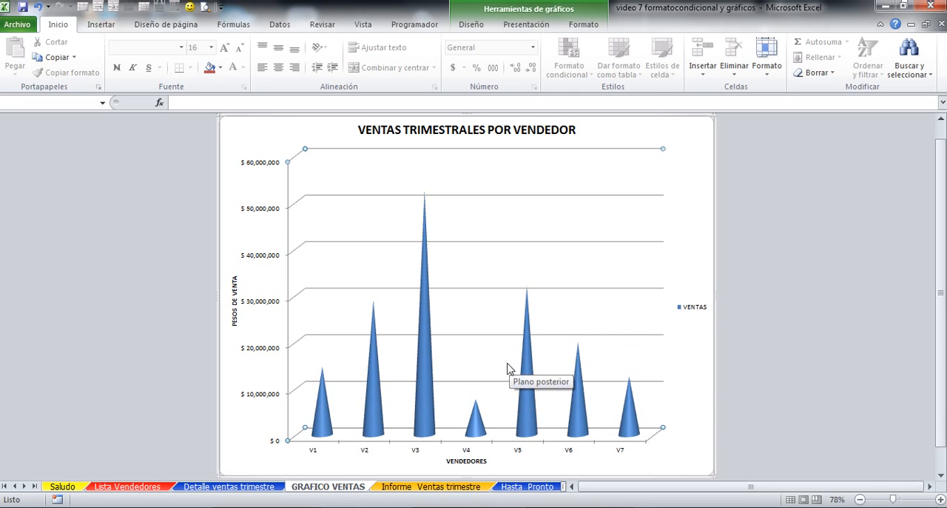
left_click(520, 489)
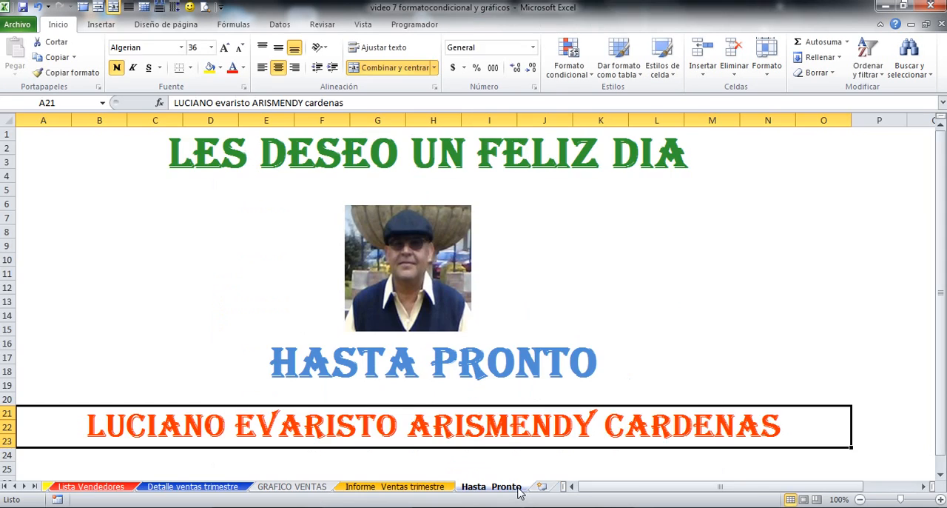